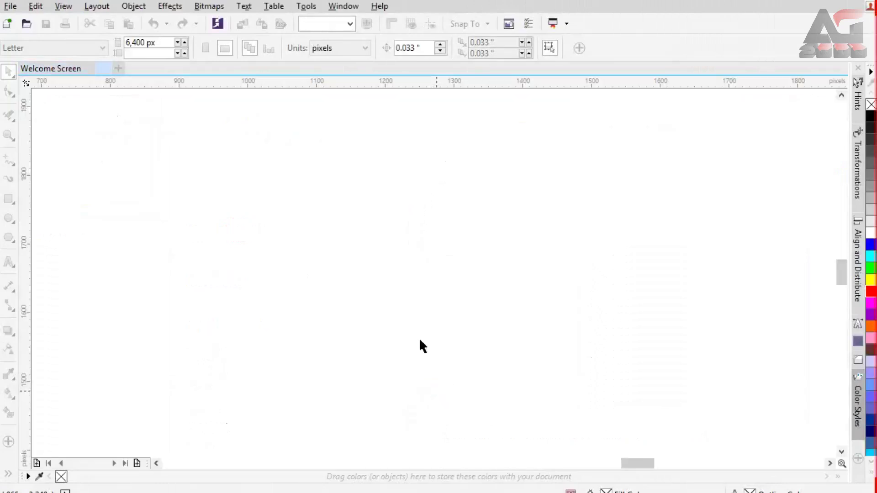
Step: Draw a circle about 1,572 px in diameter in the upper middle of the page
click(350, 23)
click(340, 40)
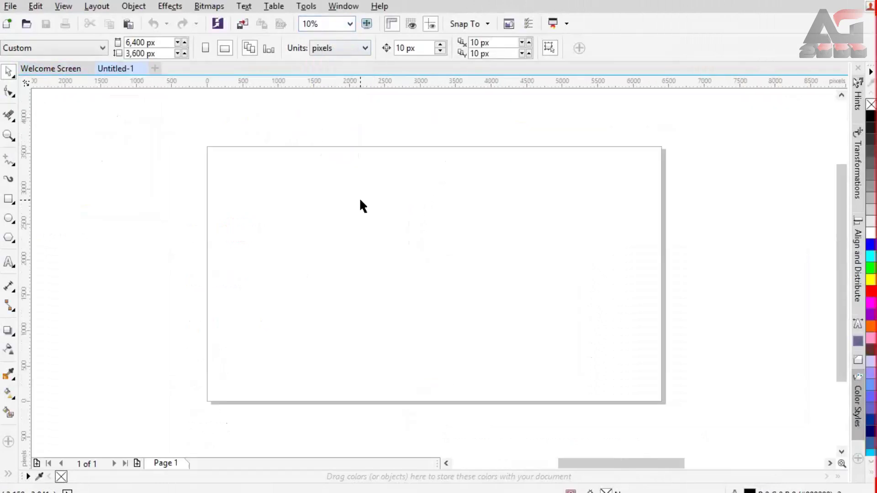
scroll(360, 202, up, 2)
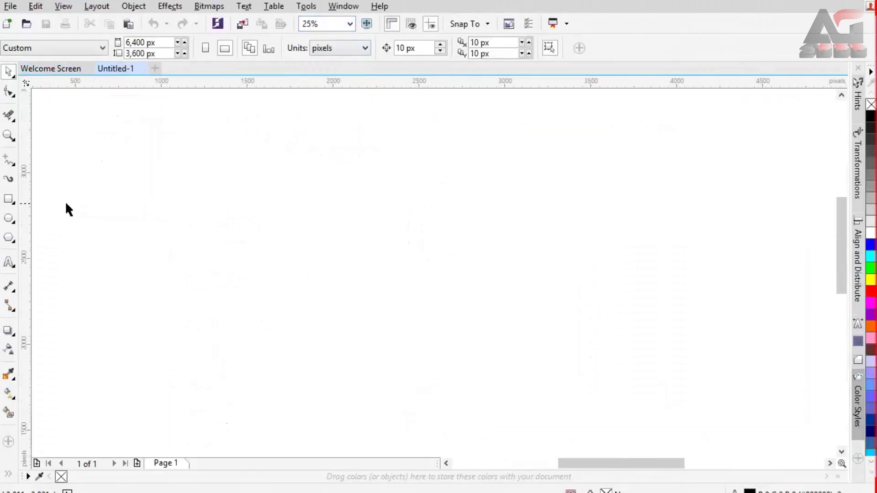
click(10, 220)
drag(272, 149, 528, 357)
click(10, 70)
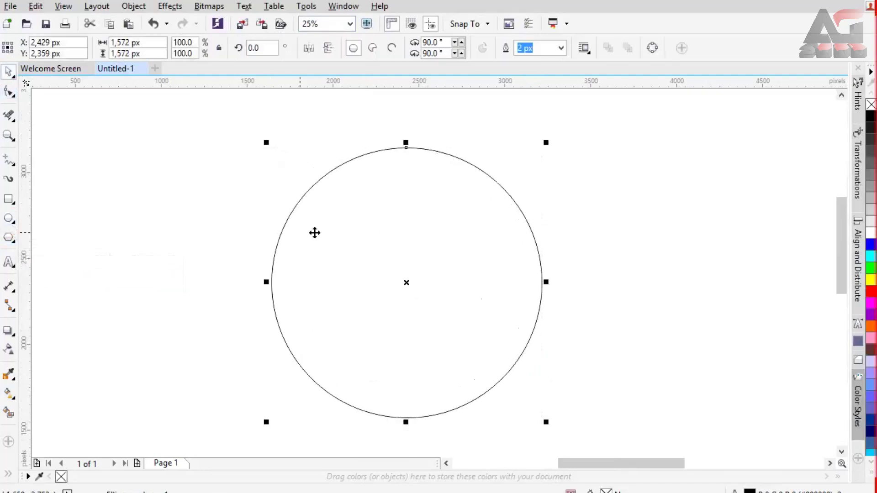
click(243, 136)
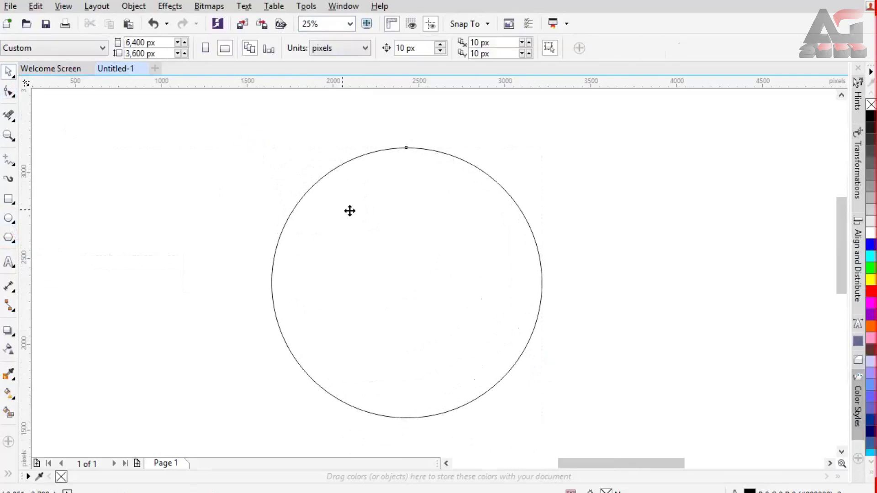
Step: Shift the circle slightly left and add a concentric duplicate scaled down to about 892 px in diameter
drag(384, 223, 366, 221)
click(365, 221)
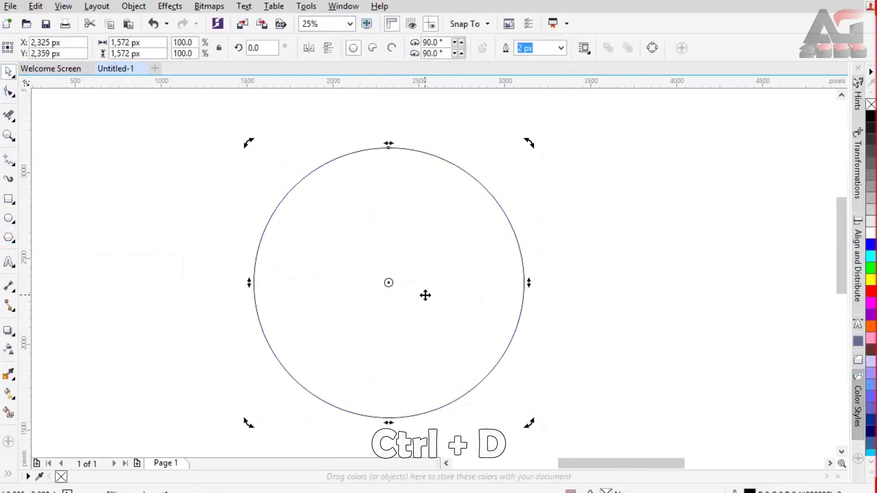
key(ctrl+d)
drag(444, 283, 439, 284)
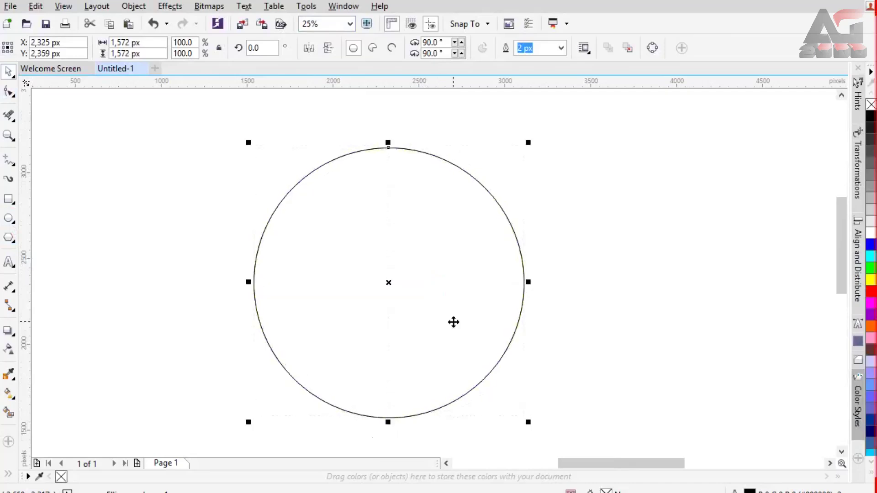
drag(528, 422, 469, 366)
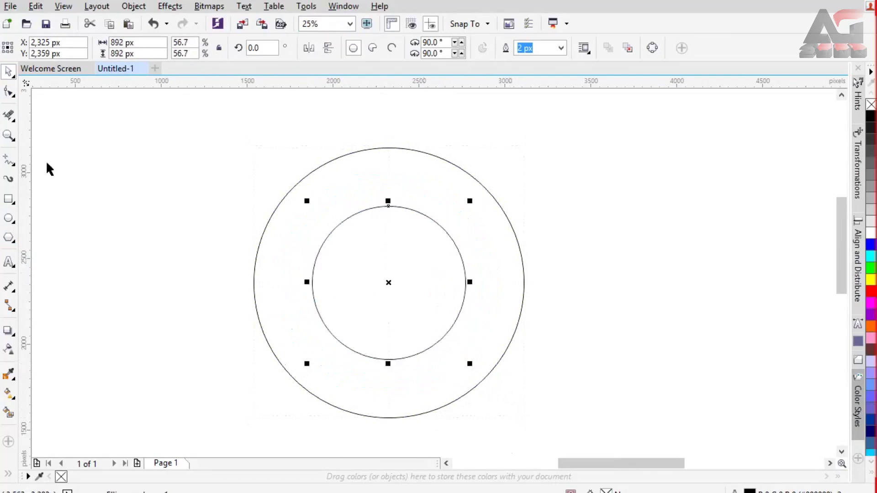
Step: Draw a rectangle about 2,392 x 340 px between the two circles' top points, starting flush with the large circle's left edge and extending right
click(9, 199)
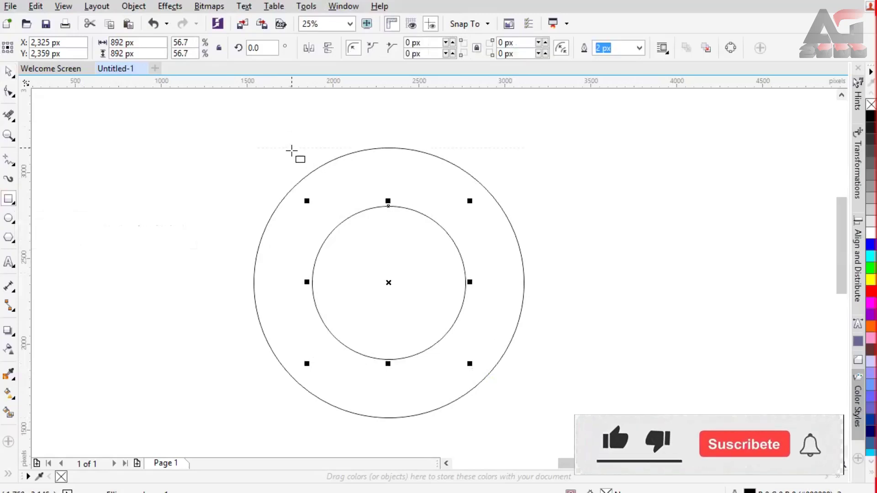
drag(292, 148, 653, 211)
drag(287, 175, 249, 176)
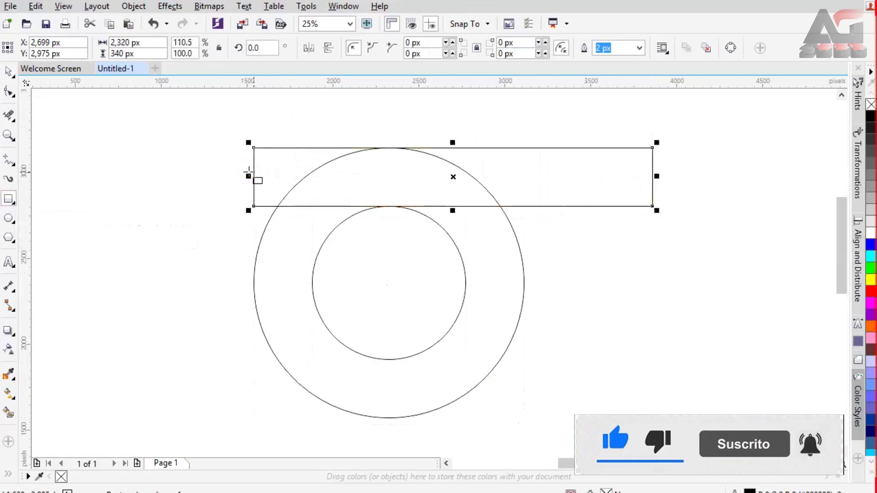
click(656, 176)
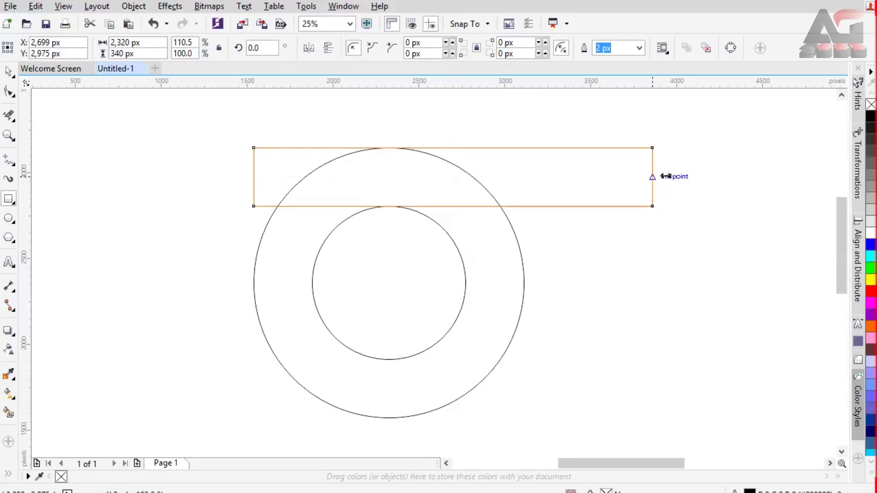
drag(661, 177, 669, 176)
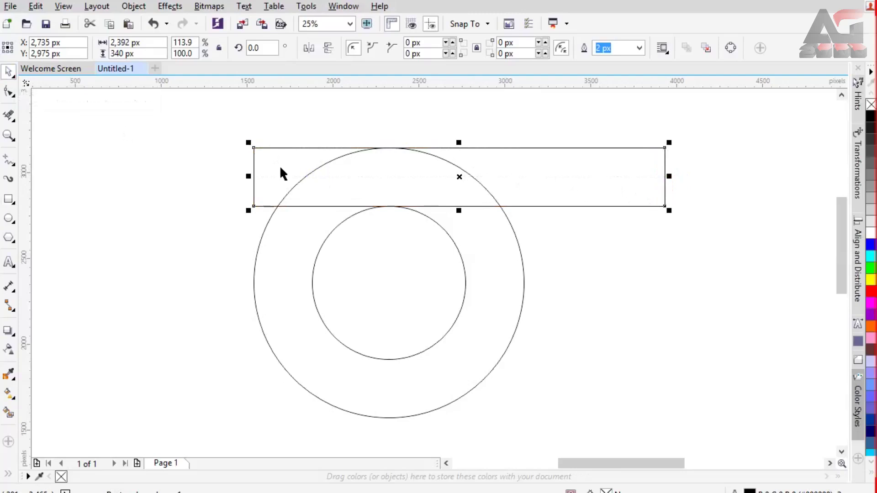
Step: Duplicate the rectangle, stack the copy directly above the original and give the copy a red outline
key(ctrl+d)
drag(495, 182, 493, 126)
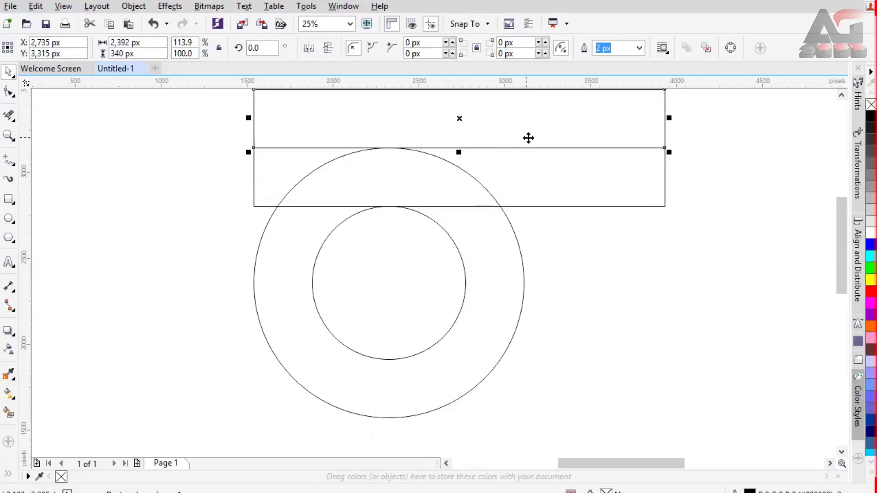
drag(836, 223, 832, 213)
click(619, 221)
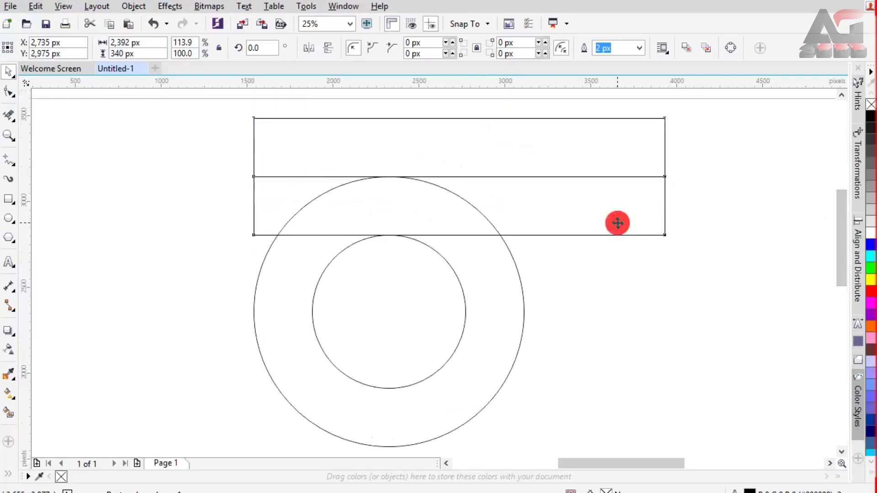
click(627, 159)
right_click(871, 292)
click(685, 261)
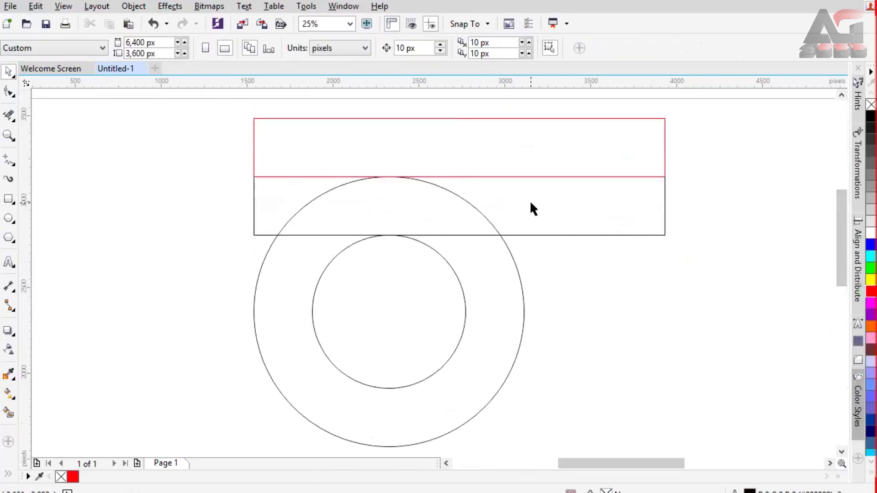
Step: Stretch the black rectangle upward to 680 px high and fully round its corners to a 340 px radius
click(529, 200)
drag(458, 171, 458, 118)
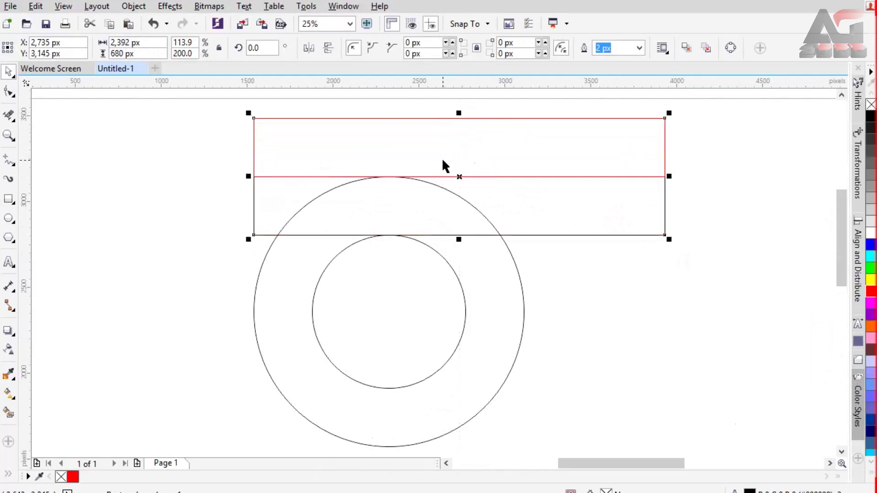
click(8, 94)
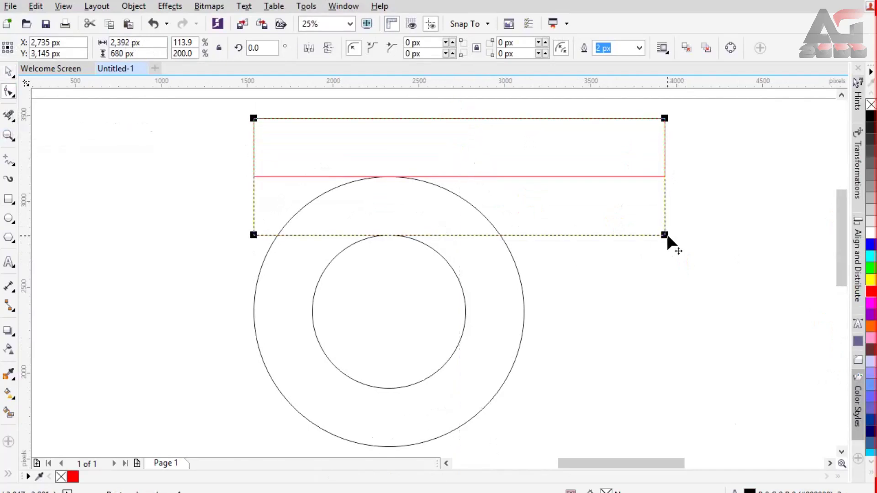
drag(665, 235, 581, 235)
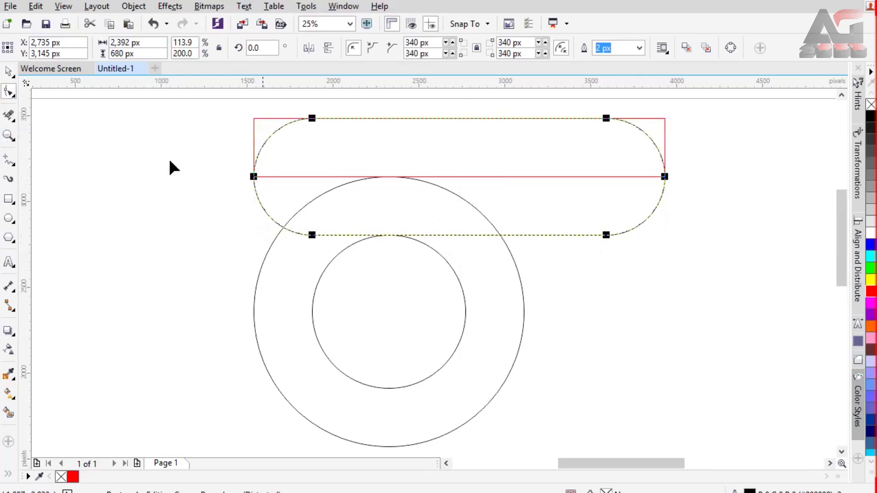
click(9, 71)
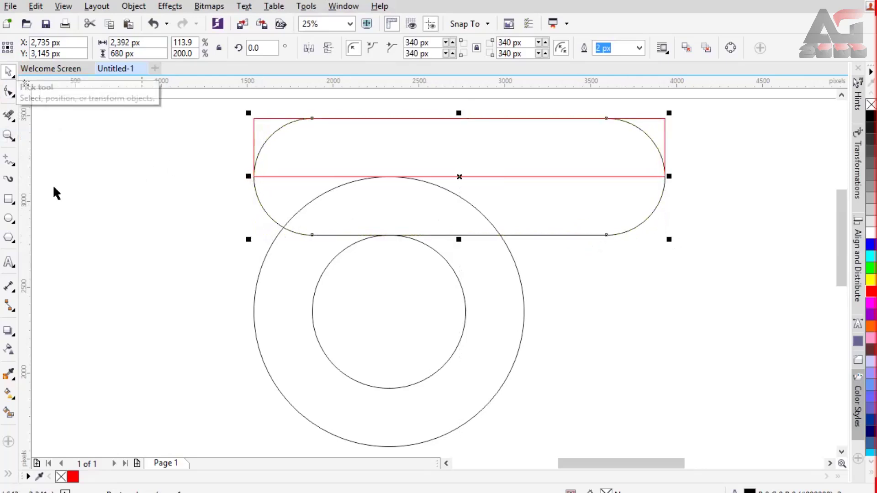
Step: Place a vertical guideline through the rounded bar's centre and duplicate the bar and red rectangle directly below the originals
click(459, 196)
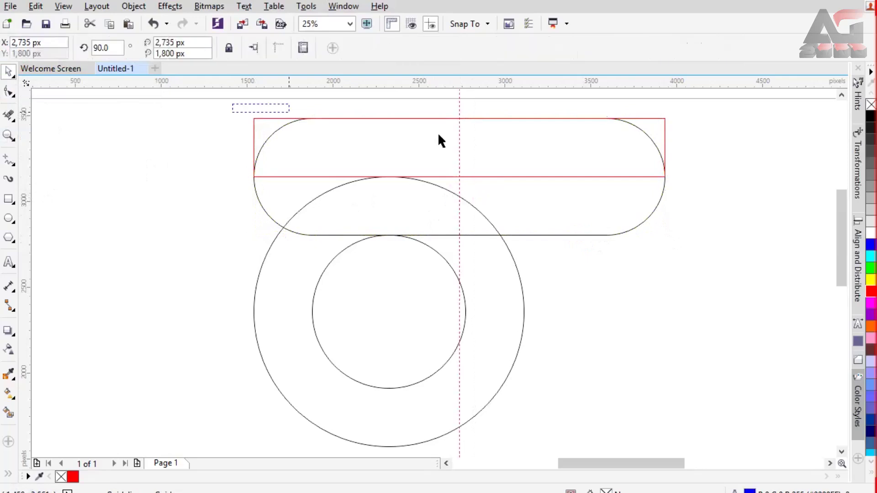
drag(437, 132, 721, 255)
key(ctrl+d)
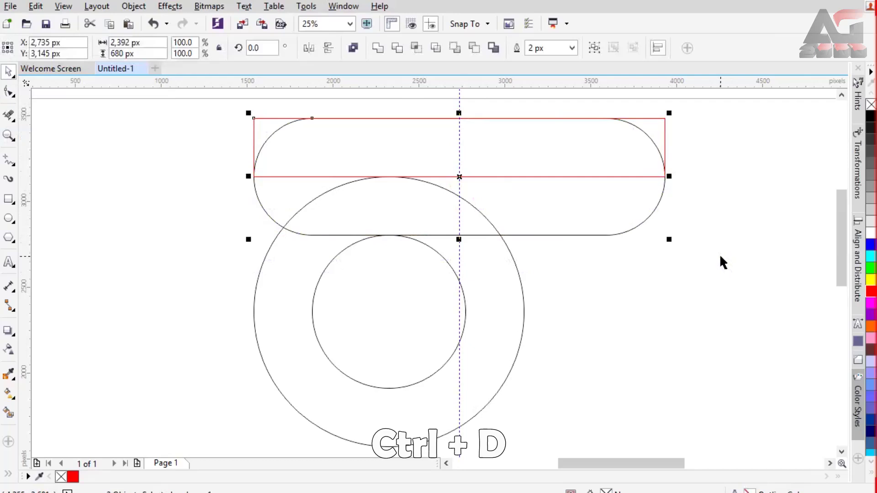
drag(506, 149, 527, 258)
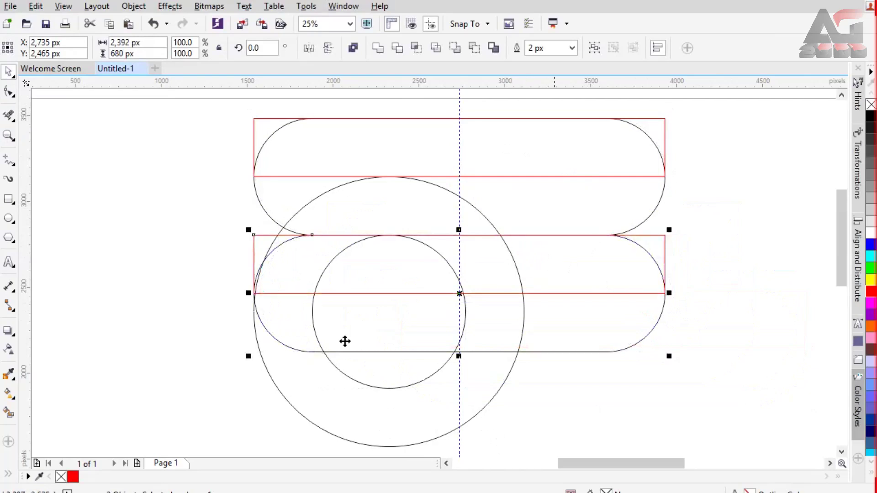
Step: Scale the duplicated pair to about 1,196 x 340 px and centre it on the guideline beneath the large bar
drag(247, 356, 423, 302)
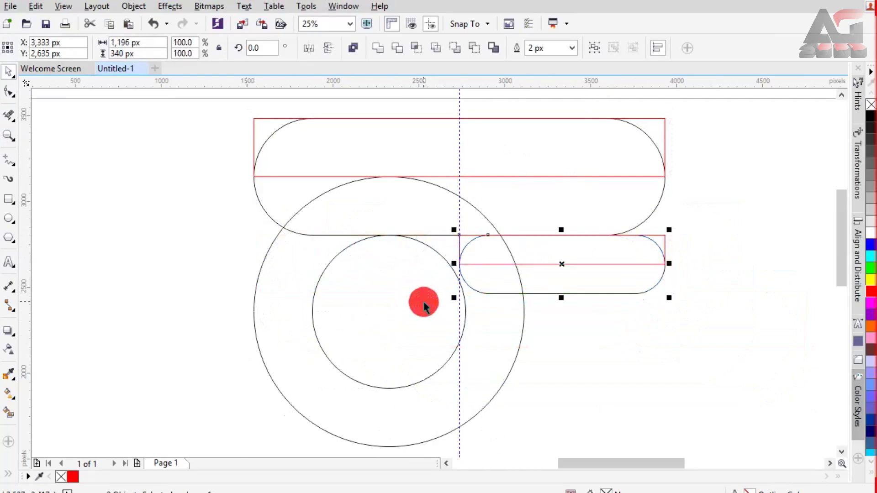
drag(619, 253, 517, 249)
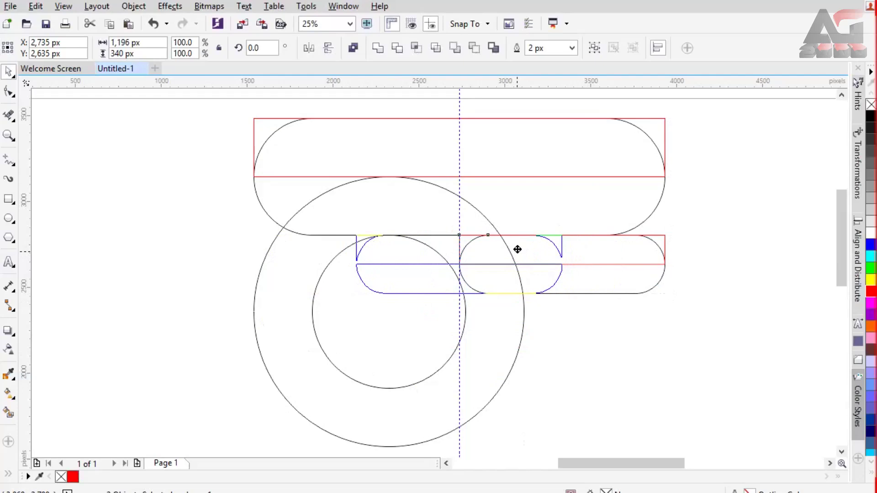
drag(517, 249, 517, 249)
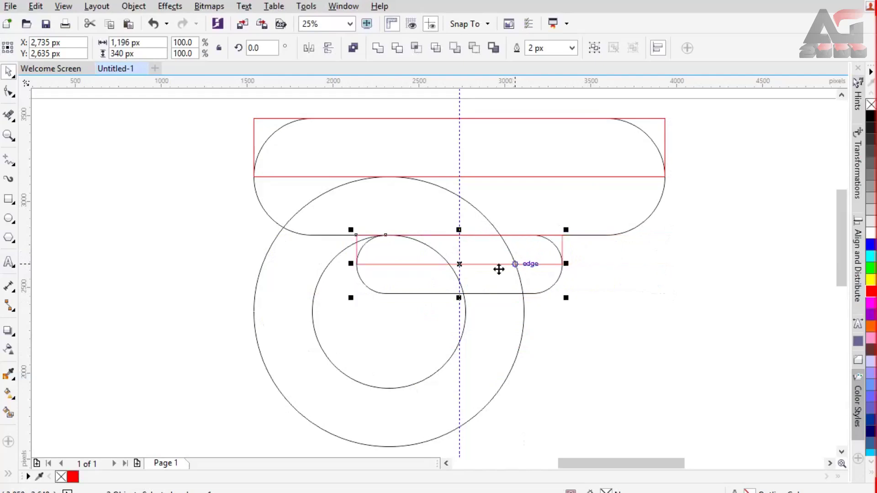
click(195, 247)
Step: Remove the circle and bar segments crossing inside the G-shaped band with Virtual Segment Delete
click(11, 118)
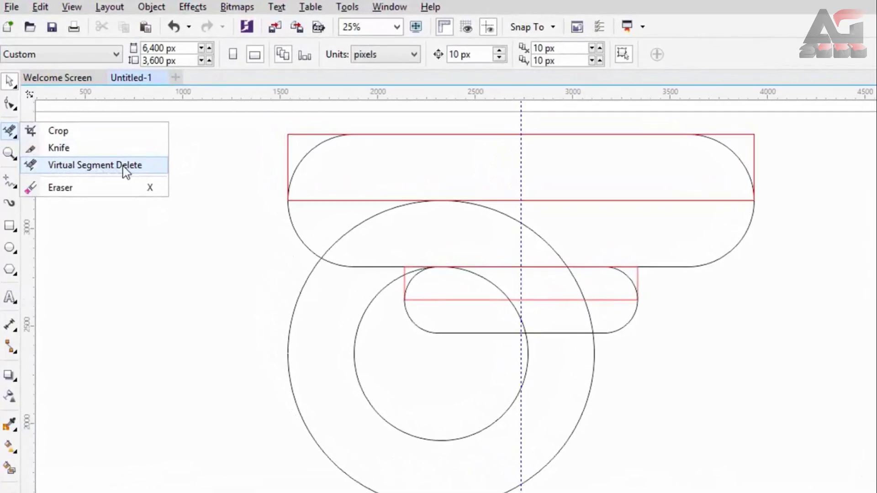
click(127, 170)
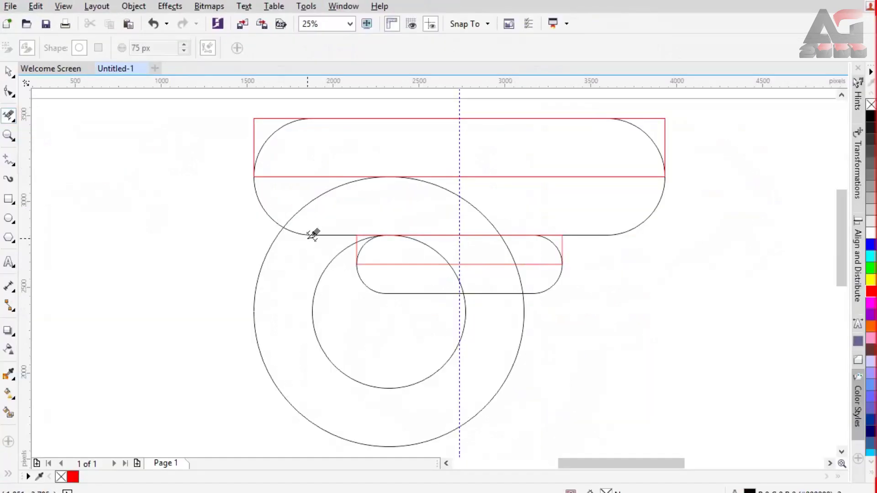
click(313, 235)
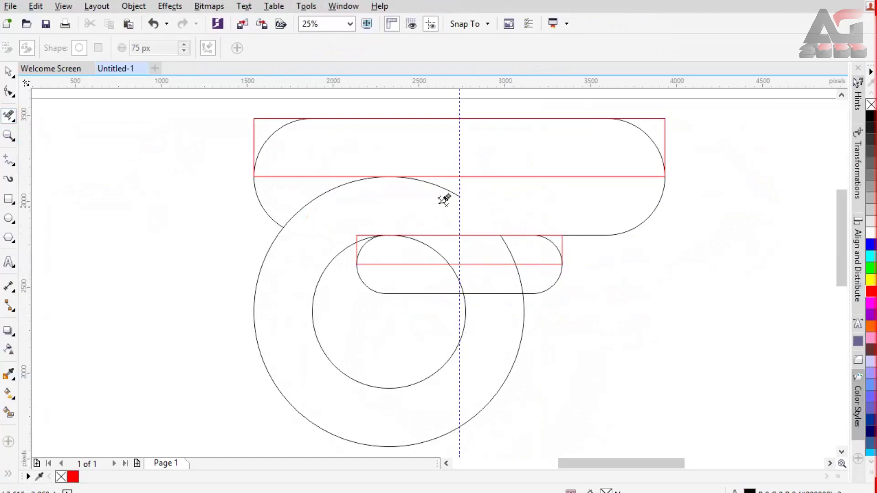
click(372, 234)
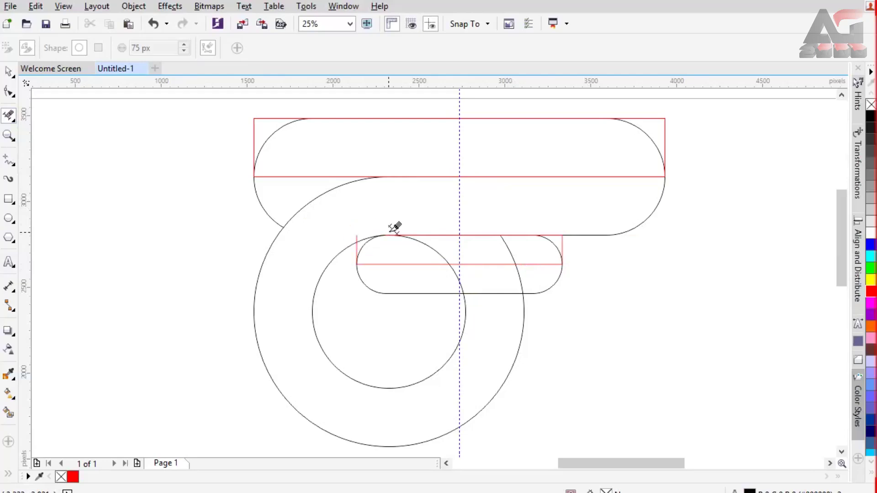
scroll(357, 230, up, 1)
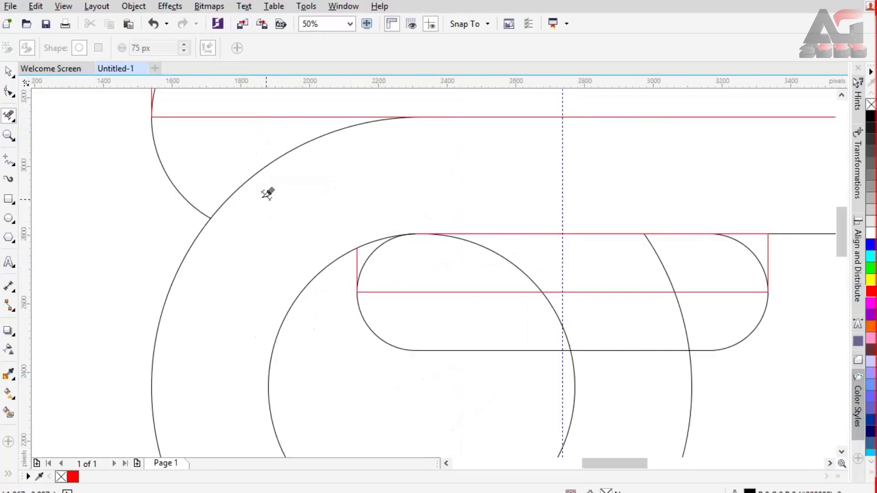
scroll(267, 193, down, 1)
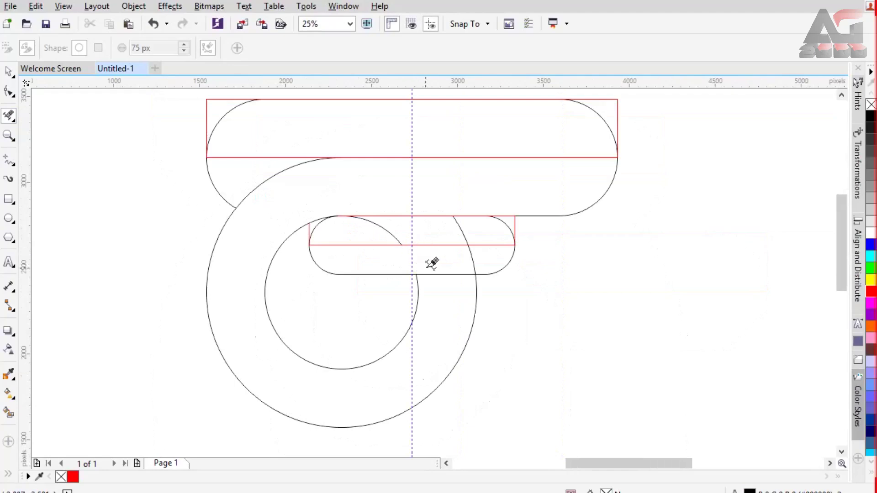
click(447, 285)
click(8, 74)
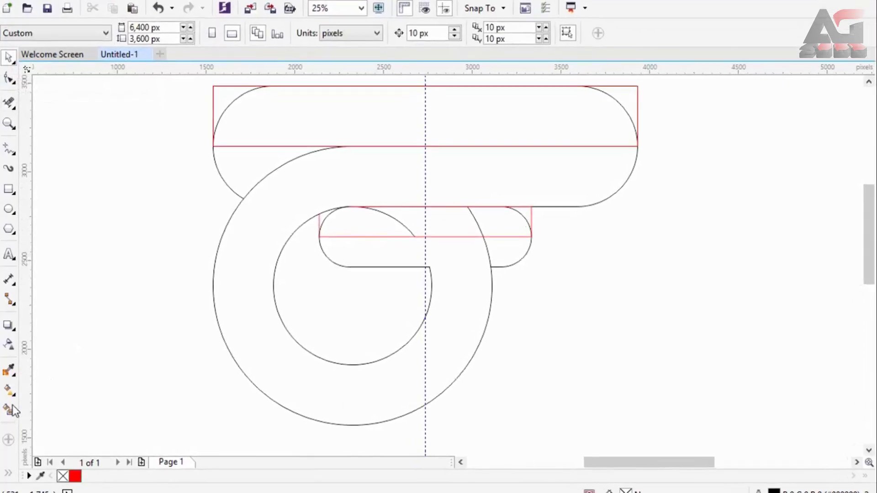
Step: Fill the enclosed G-shaped band in grey without an outline using Smart Fill, and move the filled shape left of the construction lines
click(11, 407)
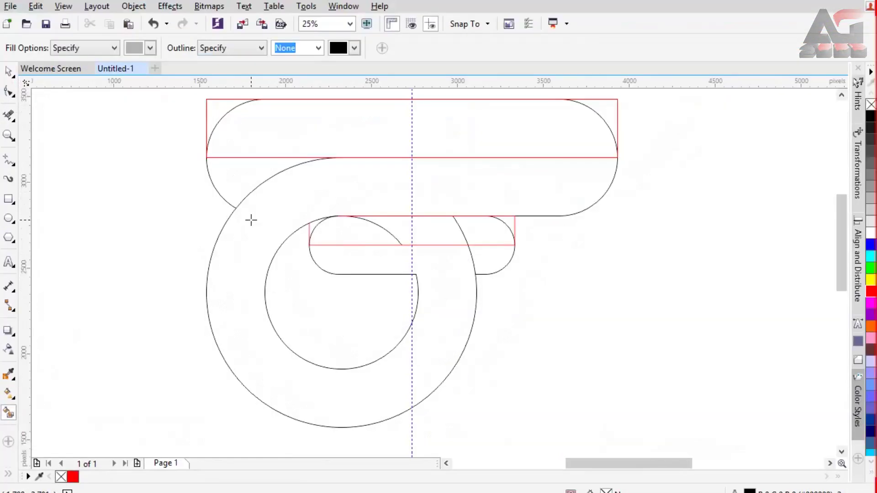
click(277, 191)
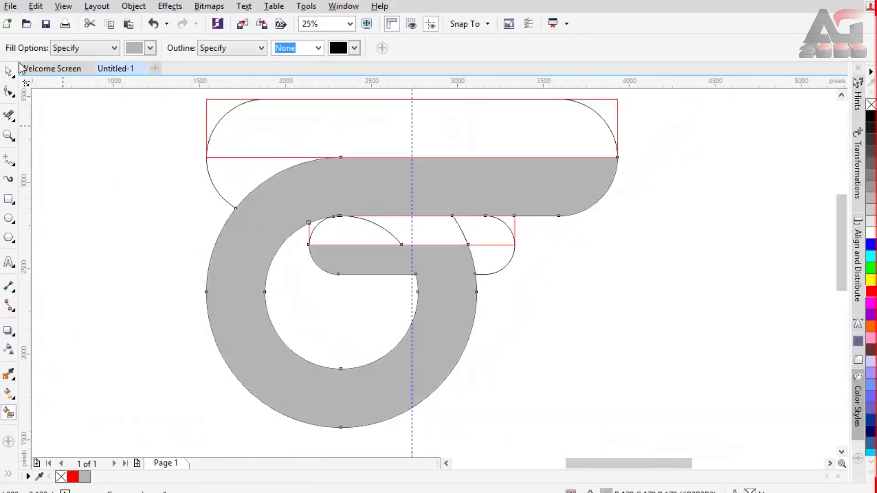
click(8, 69)
drag(252, 197, 166, 195)
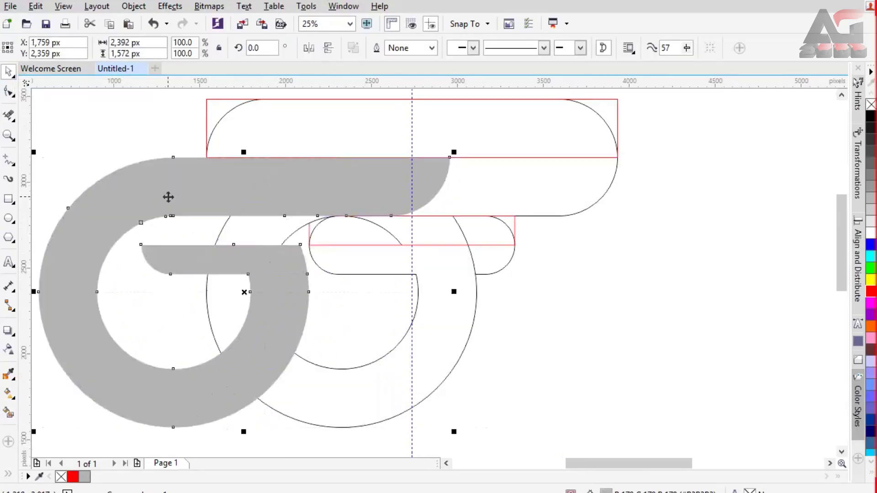
scroll(523, 283, down, 3)
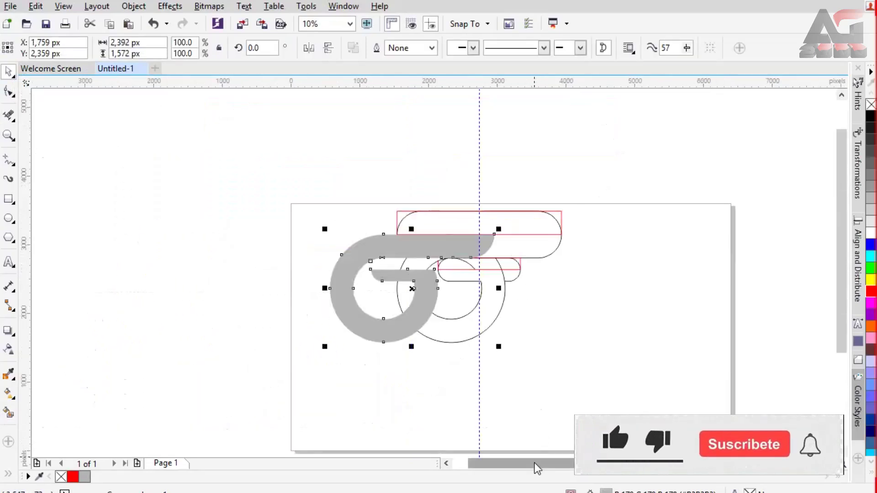
Step: Delete the construction circles, bars and rectangles, and bring the grey G shape onto the page at X 3,159 px, Y 1,605 px
drag(362, 293, 242, 254)
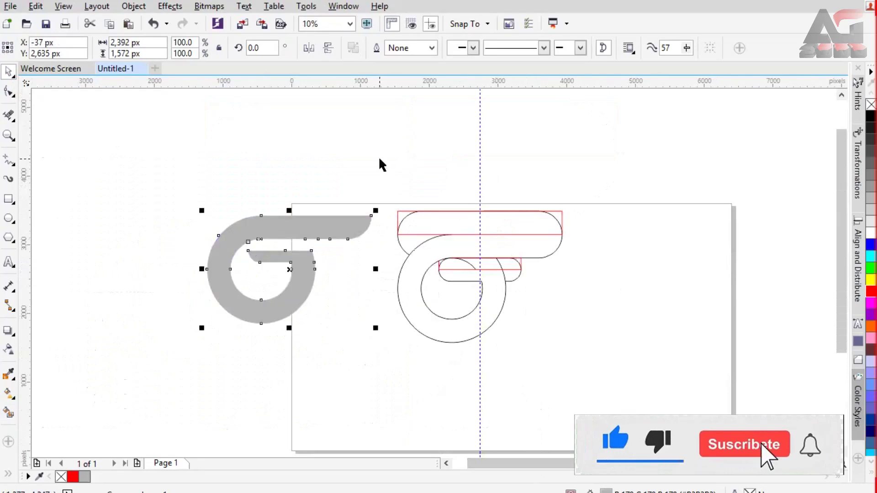
drag(381, 165, 656, 402)
key(Delete)
drag(336, 233, 550, 286)
click(349, 24)
click(310, 97)
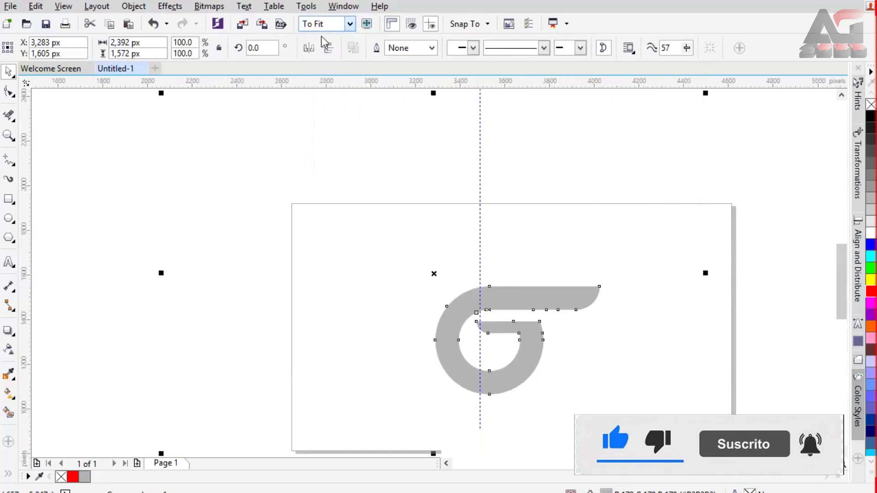
drag(349, 244, 247, 181)
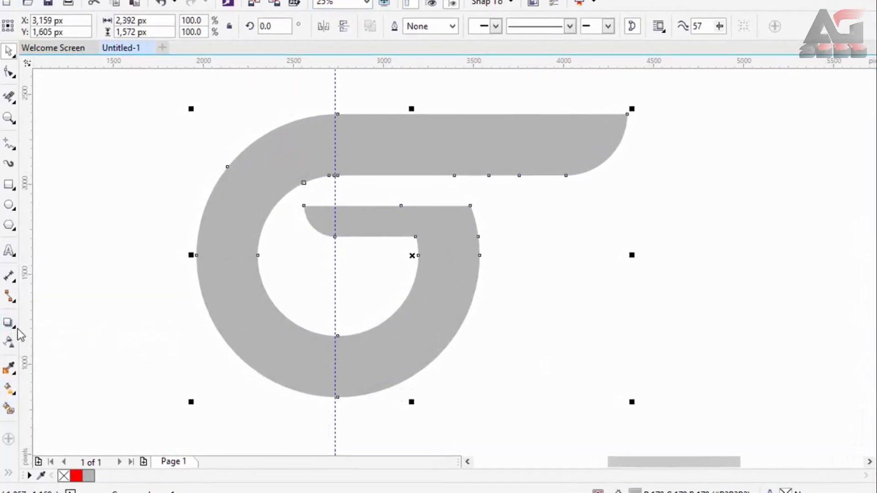
Step: Apply a one-step inside contour with a 160 px offset to form a thin white line along the G band
click(11, 326)
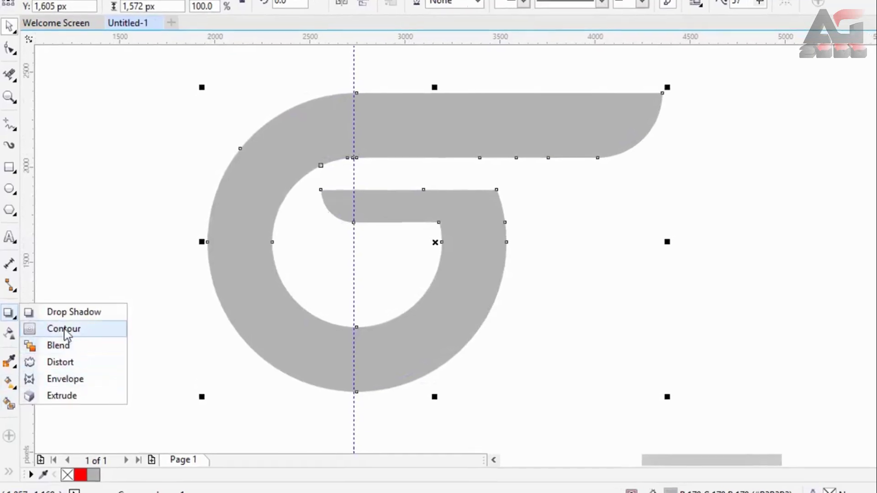
click(94, 331)
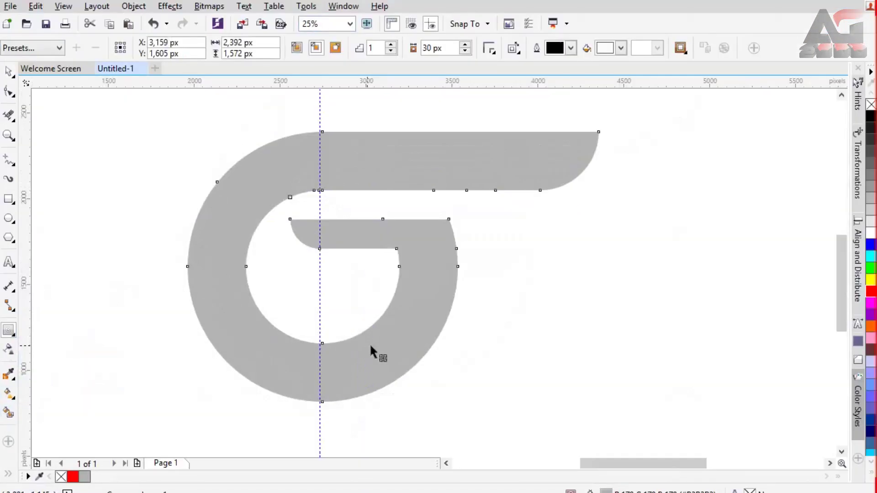
drag(454, 389, 465, 351)
drag(405, 379, 392, 366)
scroll(393, 365, up, 1)
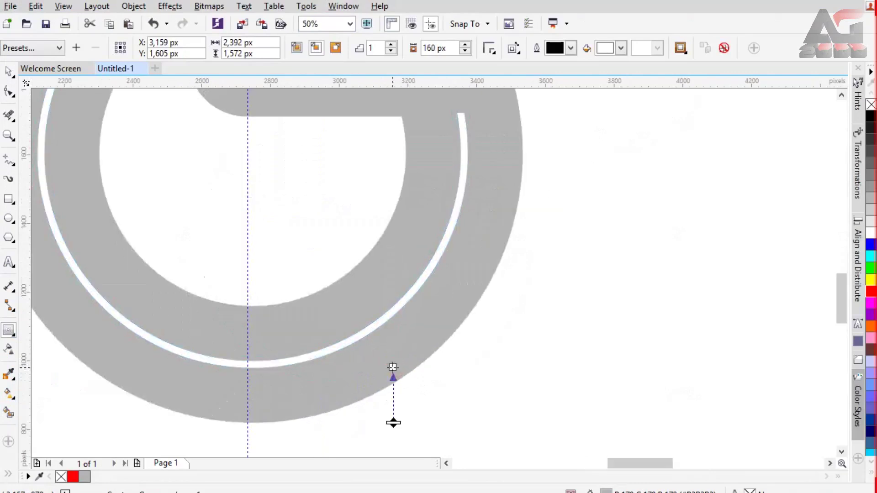
scroll(513, 330, down, 1)
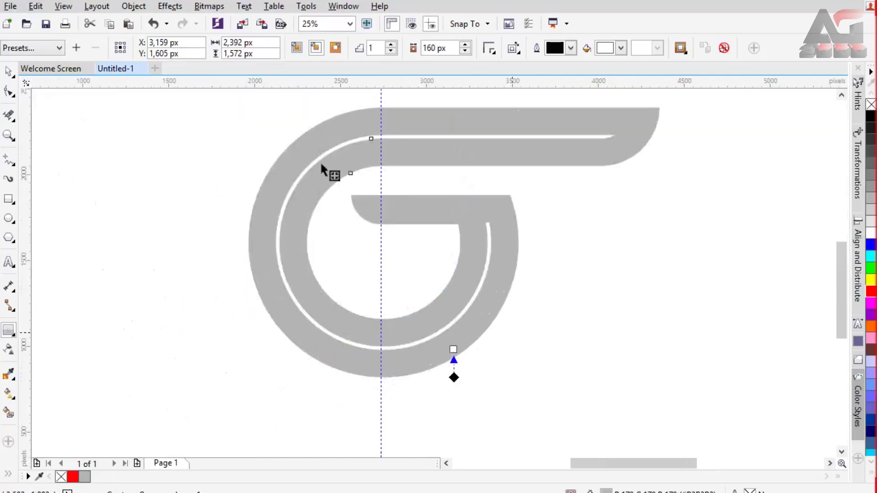
Step: Fill the G shape with a diagonal linear gradient from orange at the bar's upper tip to golden yellow at the curve's lower left
click(10, 73)
click(9, 393)
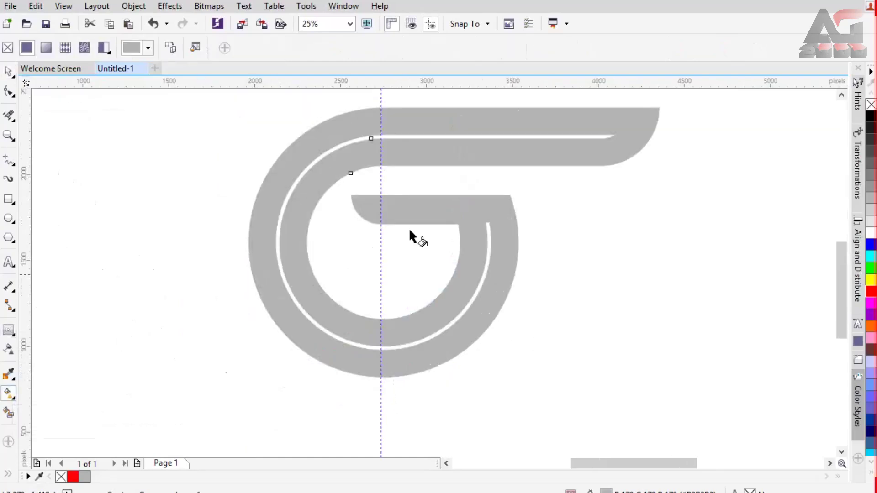
drag(658, 106, 292, 325)
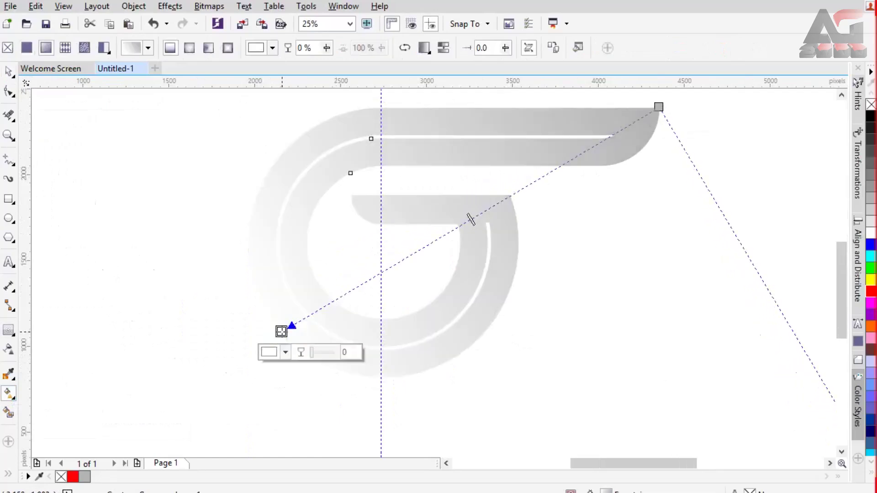
click(871, 325)
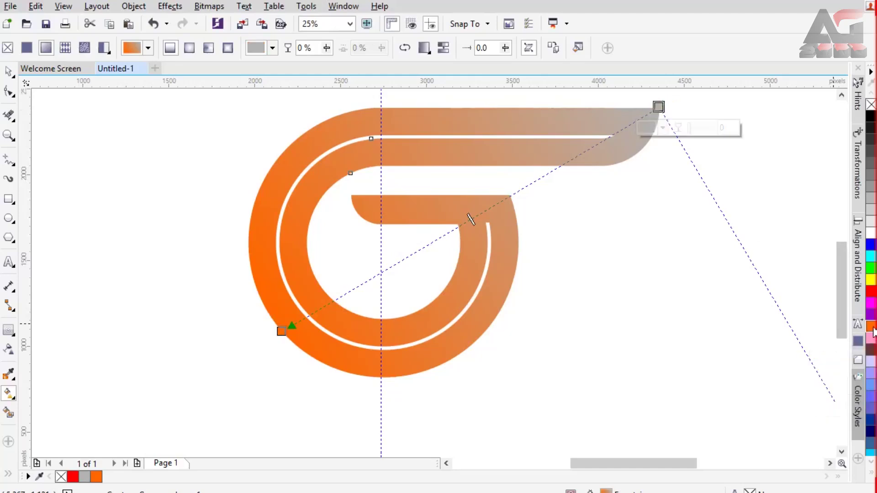
click(870, 325)
click(283, 329)
click(285, 352)
drag(356, 313, 356, 308)
click(281, 330)
drag(658, 107, 653, 106)
click(8, 71)
Step: Move the G shape to X 2,644 px, Y 1,521 px and set the contour's fill colour to white
drag(577, 464, 586, 462)
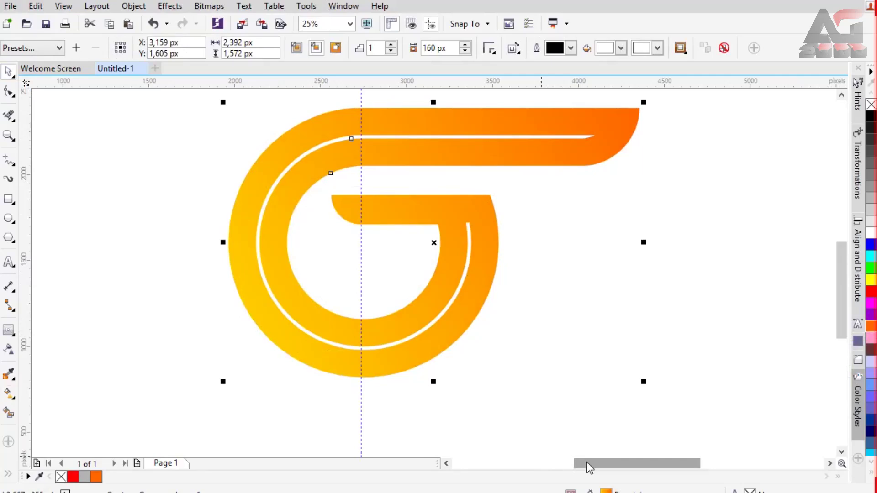
drag(430, 254, 379, 257)
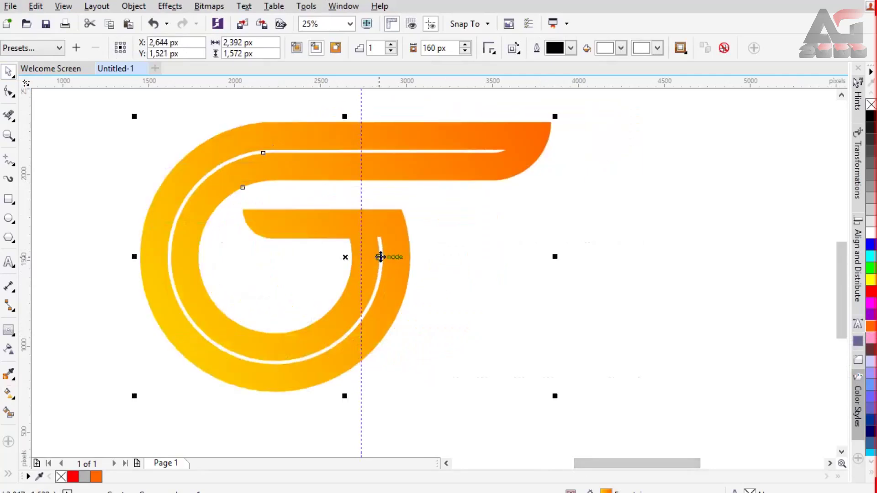
click(226, 118)
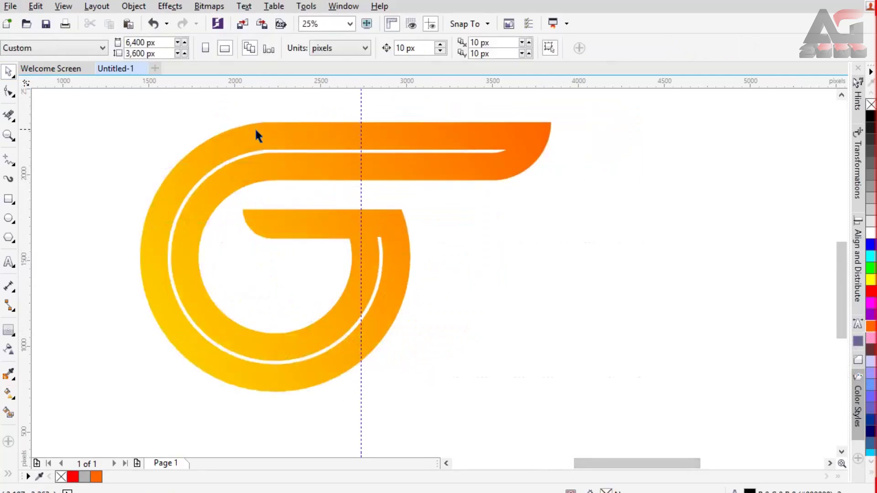
click(255, 128)
click(291, 149)
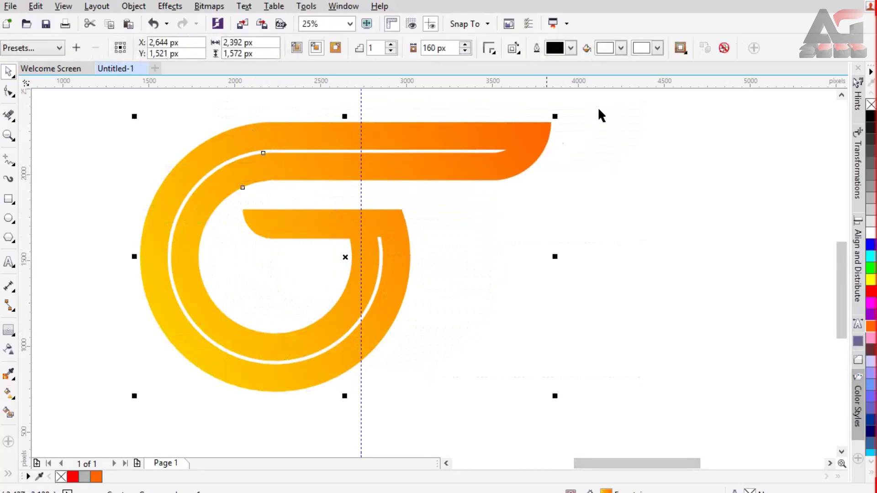
click(656, 48)
click(678, 63)
click(621, 48)
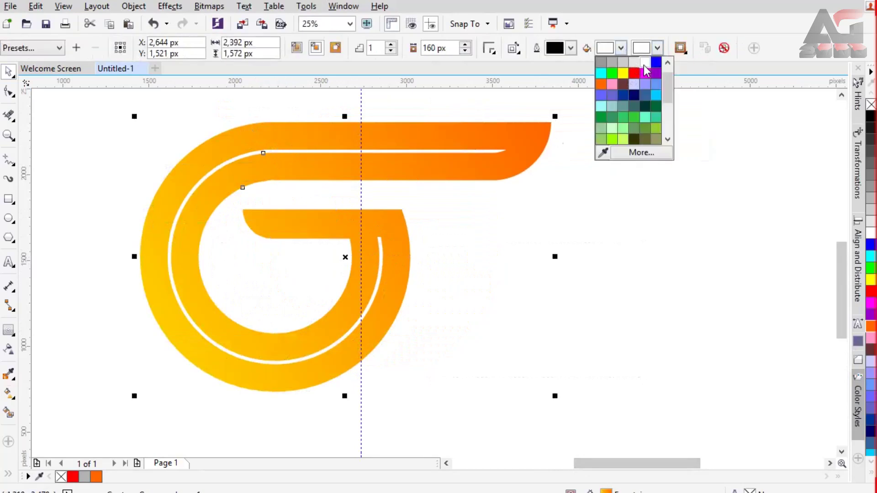
click(645, 71)
Step: Rotate the G shape to 320 degrees and shift it down on the page
click(298, 136)
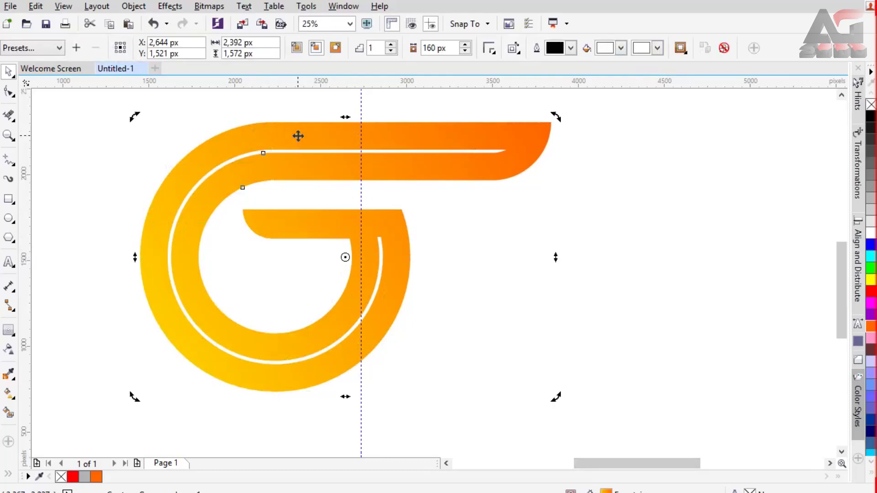
click(280, 109)
click(282, 124)
click(268, 48)
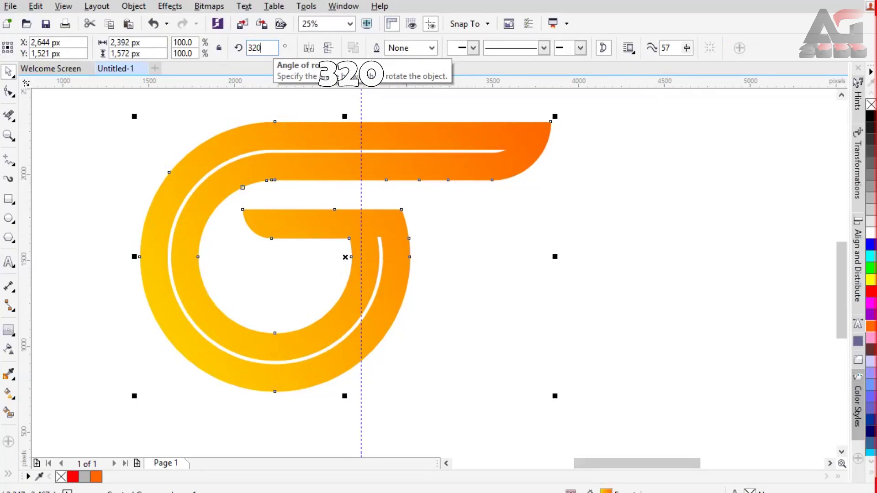
text(320)
key(Return)
drag(290, 111, 288, 180)
Step: Duplicate the G shape, mirror the copy horizontally and vertically, and place it alongside the original's diagonal bar at X 4,235 px, Y 1,414 px
key(ctrl+d)
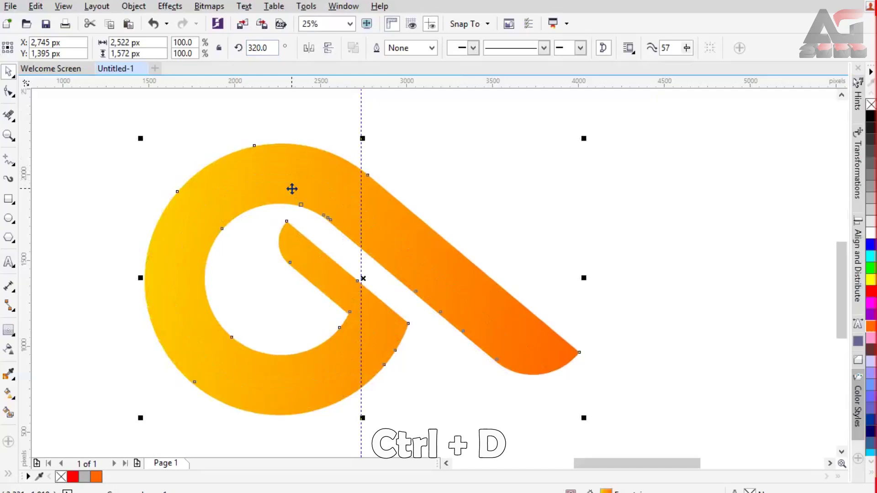
drag(378, 171, 479, 189)
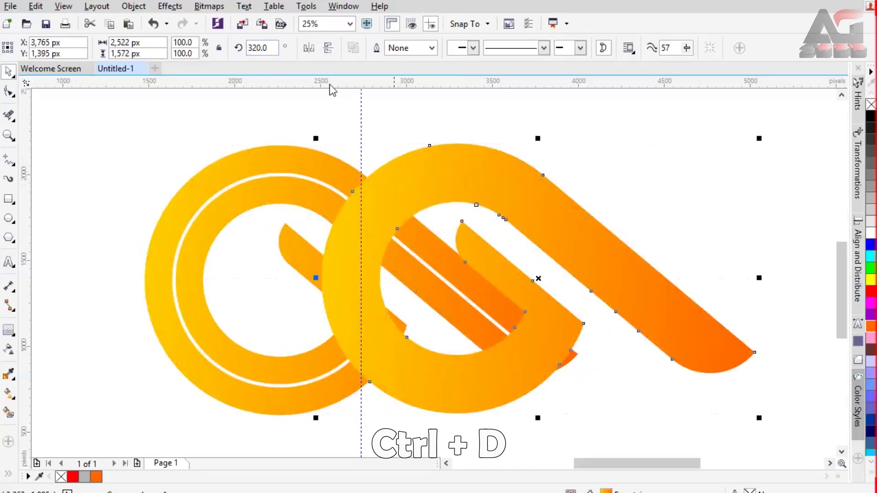
click(309, 48)
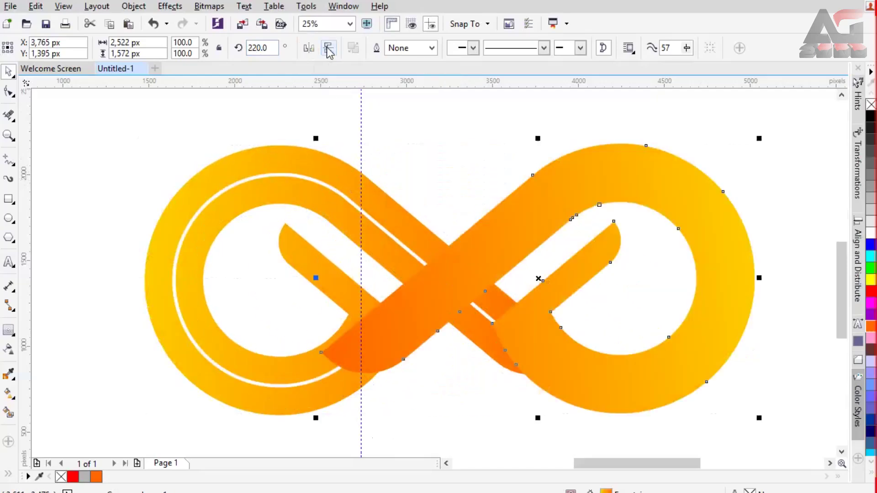
click(328, 50)
drag(419, 294, 555, 279)
drag(578, 462, 589, 462)
drag(565, 337, 548, 338)
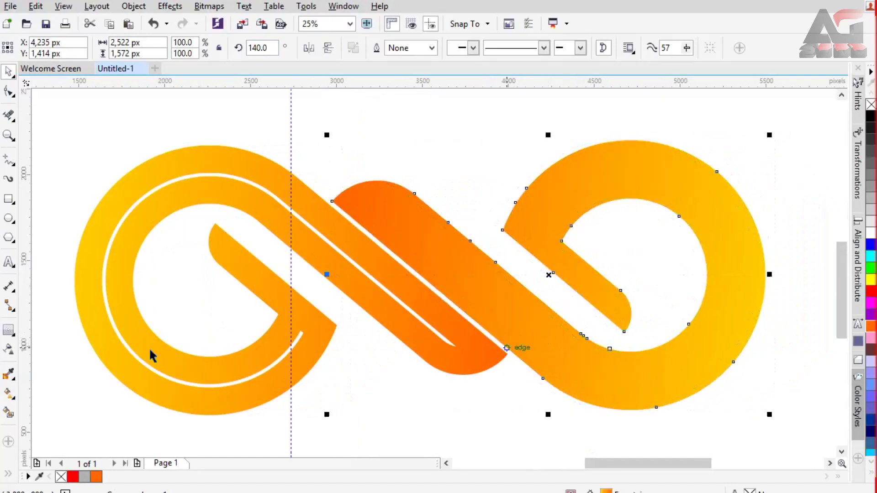
Step: Copy the original G shape's contour properties onto the mirrored duplicate
click(9, 329)
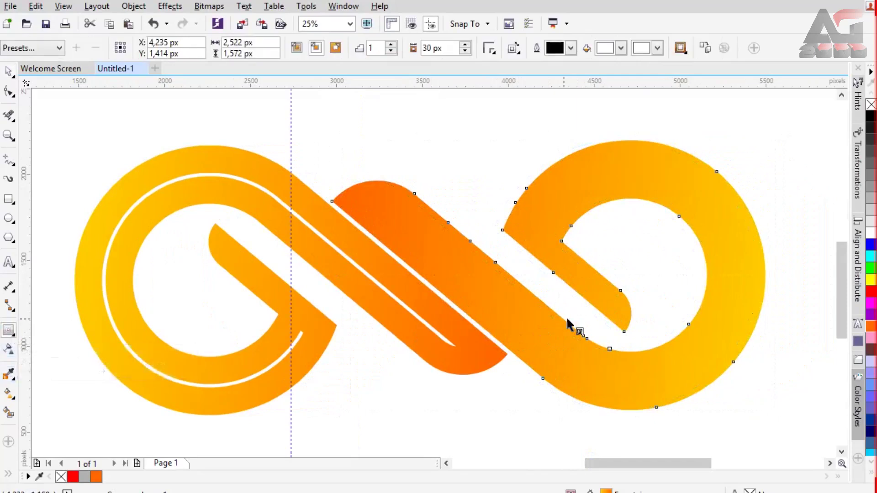
click(704, 48)
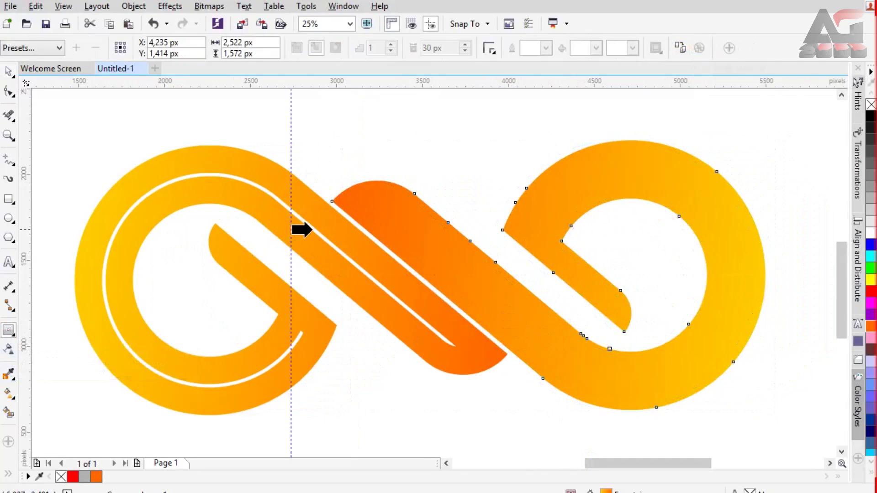
click(312, 229)
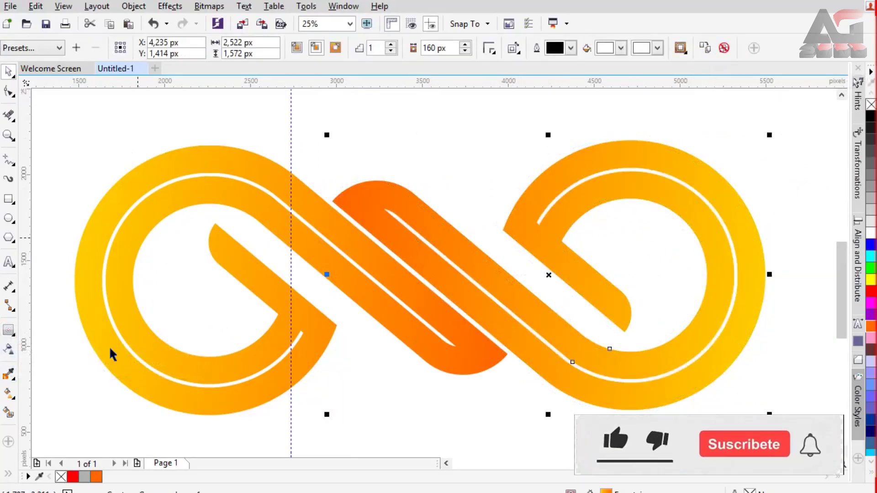
Step: Recolour the mirrored shape's gradient from blue at the diagonal bar's tip to cyan at the outer curve
click(9, 394)
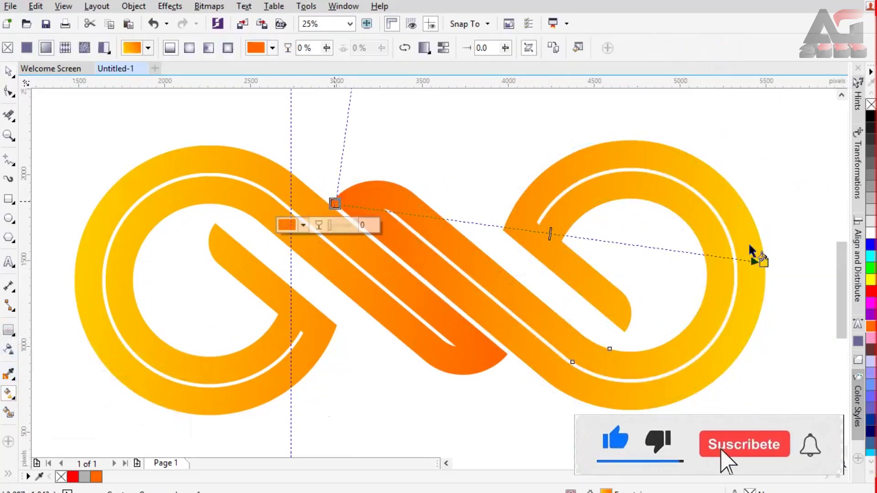
click(871, 247)
click(763, 263)
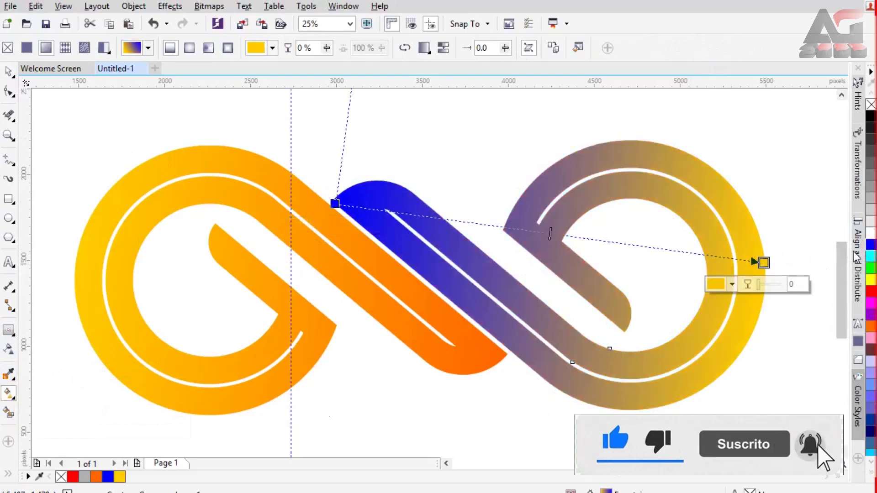
click(870, 260)
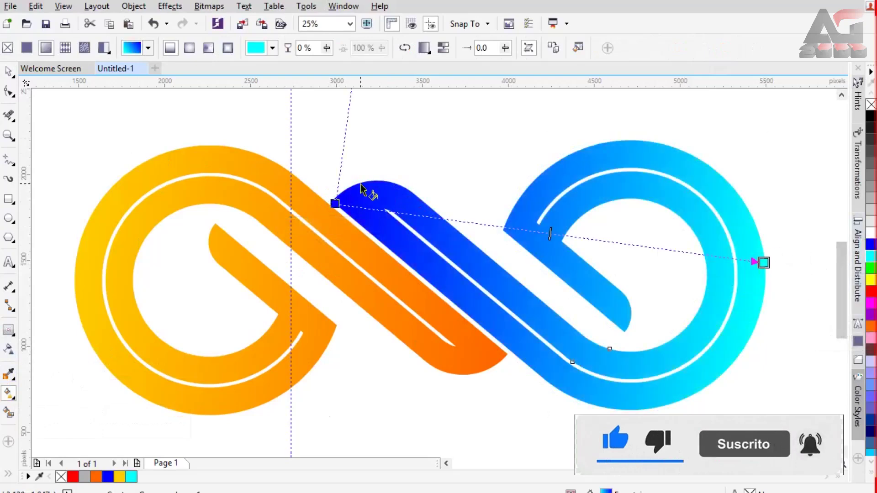
Step: Group the orange and blue shapes together with their contours
scroll(277, 157, down, 3)
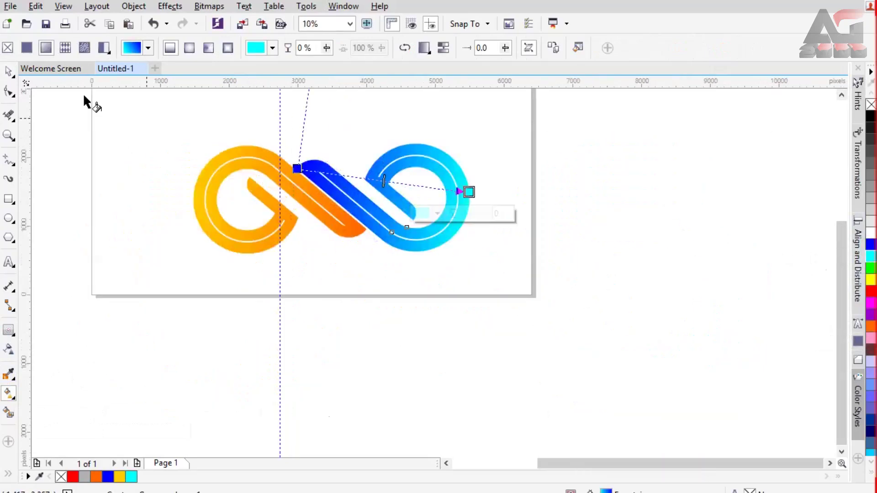
click(9, 71)
drag(842, 244, 842, 215)
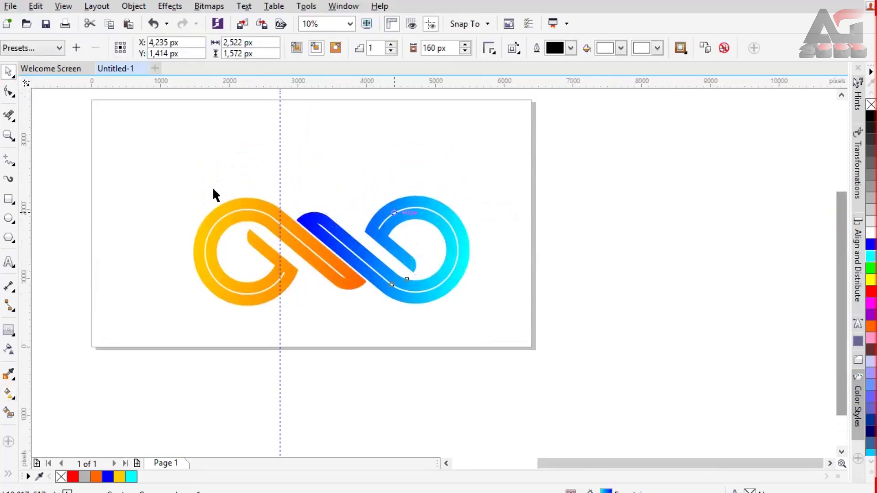
drag(157, 169, 511, 348)
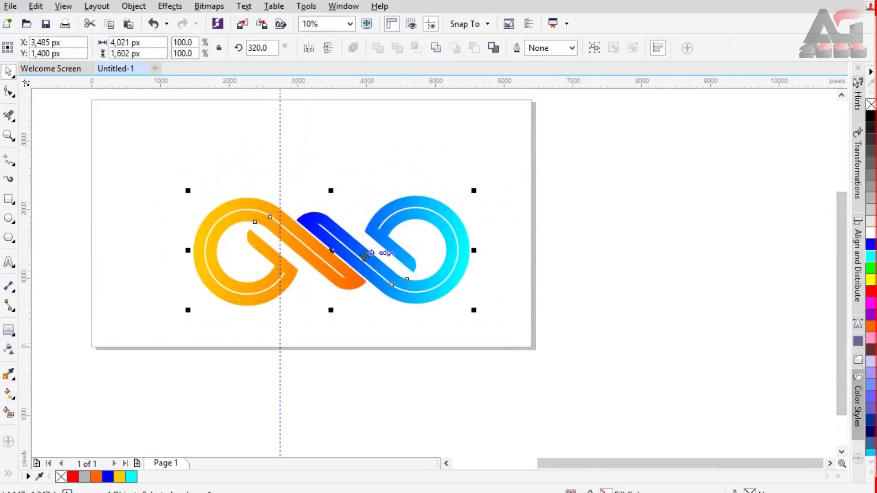
right_click(364, 254)
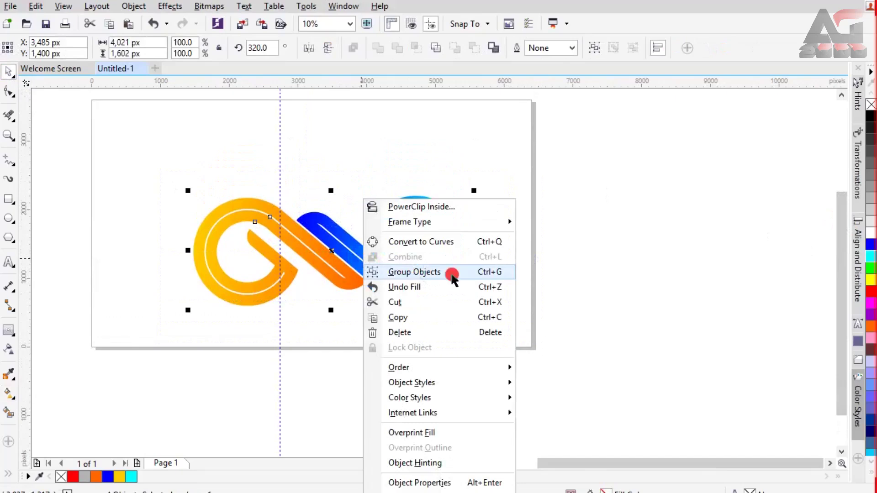
click(453, 274)
Step: Delete the vertical guideline and move the grouped logo to X 3,066 px, Y 1,840 px
click(280, 153)
key(Delete)
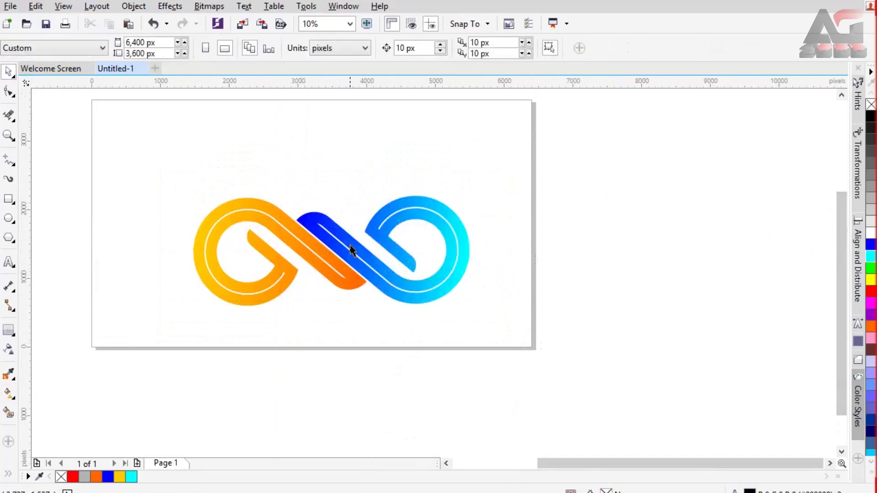
drag(349, 245, 316, 200)
Step: Add a black drop shadow to the grouped logo, offset about 20 px horizontally and -37 px vertically, with feathering 5
scroll(189, 203, up, 1)
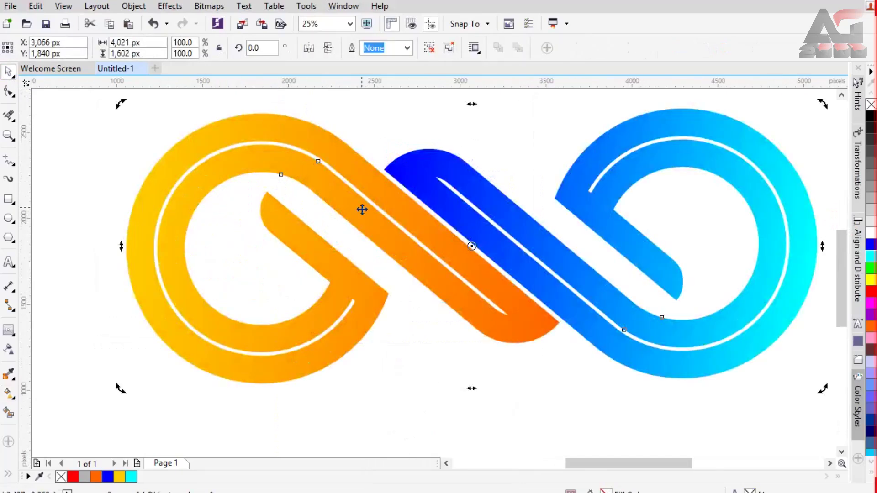
click(9, 331)
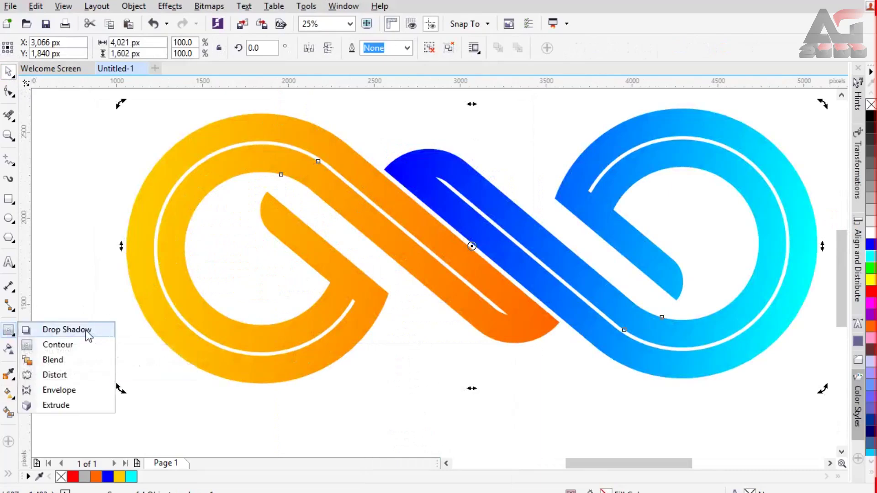
click(66, 329)
drag(471, 245, 553, 397)
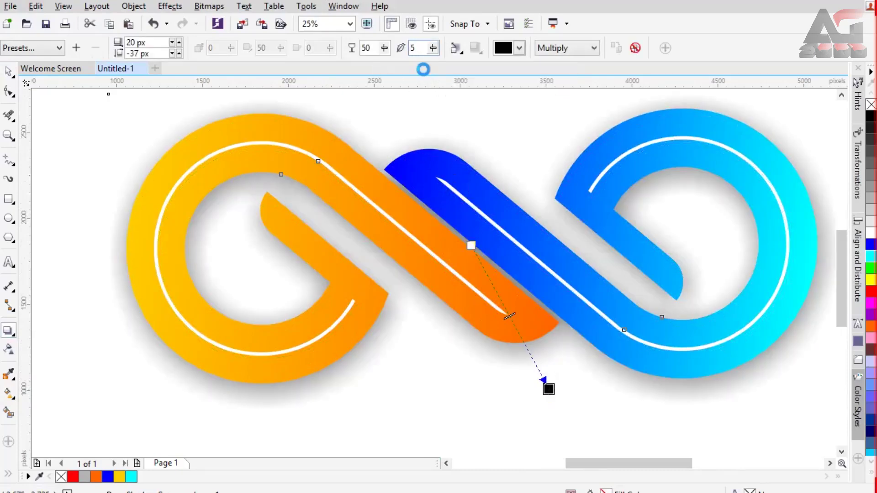
Step: Set the drop shadow's opacity to 64 and shift its offset to about 25 px horizontally and -45 px vertically
click(384, 50)
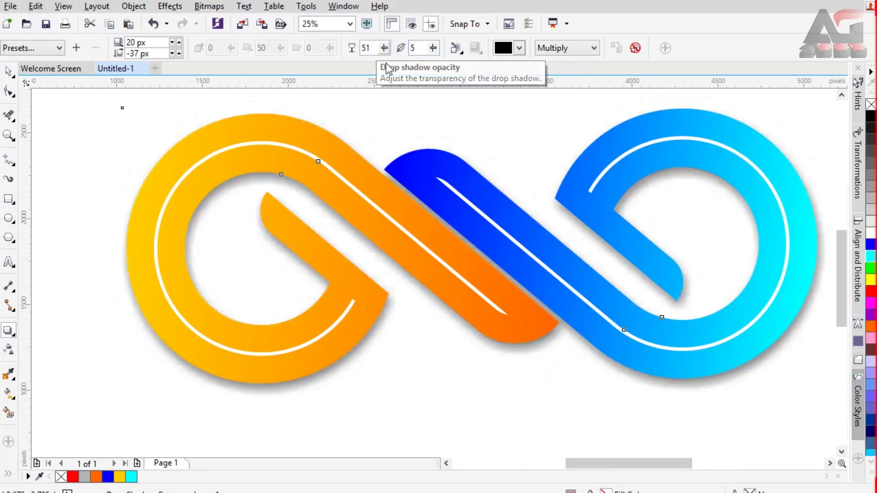
drag(385, 50, 393, 64)
click(384, 48)
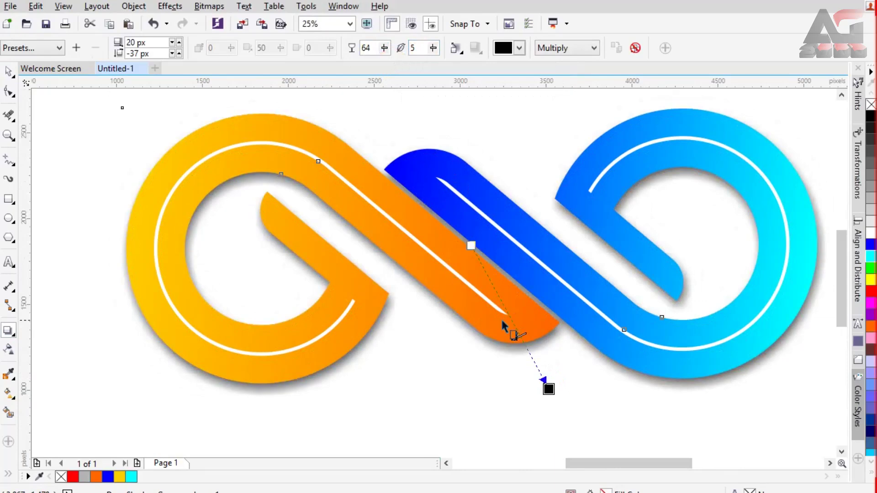
drag(548, 389, 551, 390)
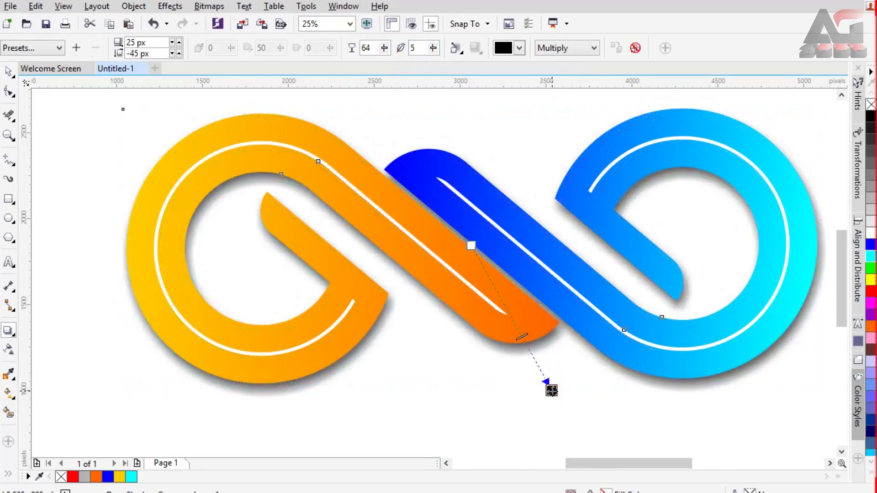
Step: Fit the whole logo in the view and deselect it to inspect the finished design
click(349, 24)
click(314, 33)
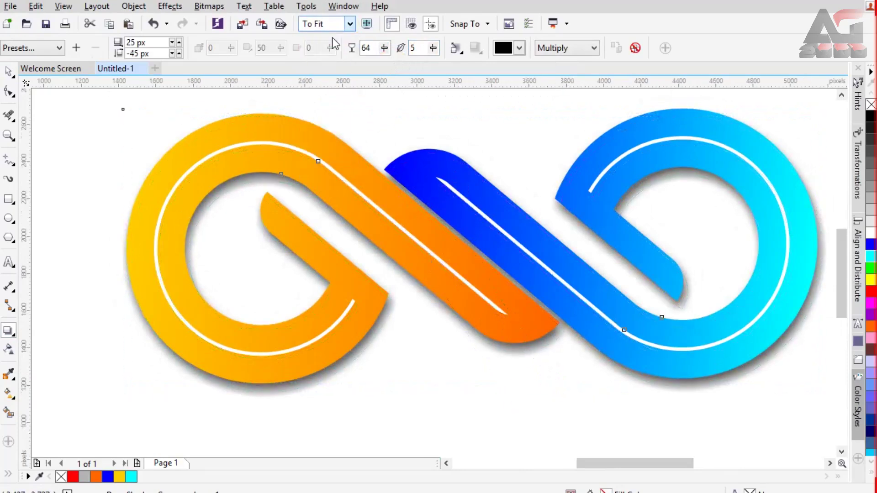
click(9, 71)
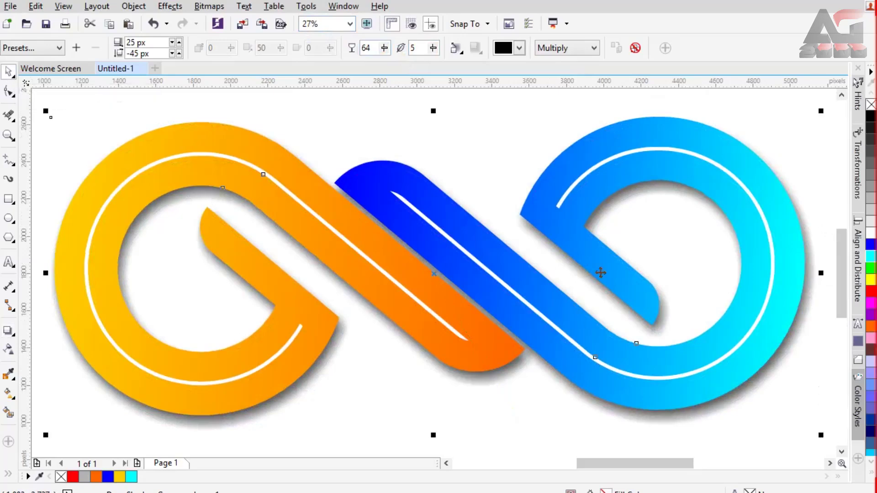
click(835, 407)
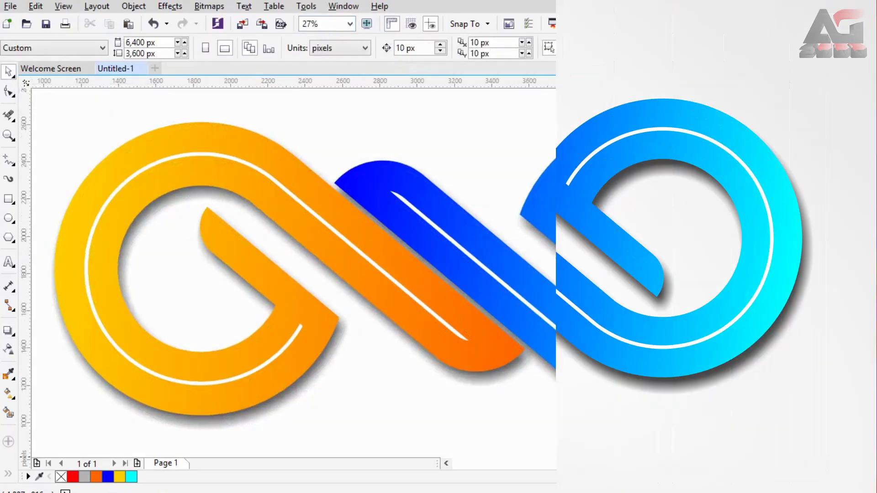